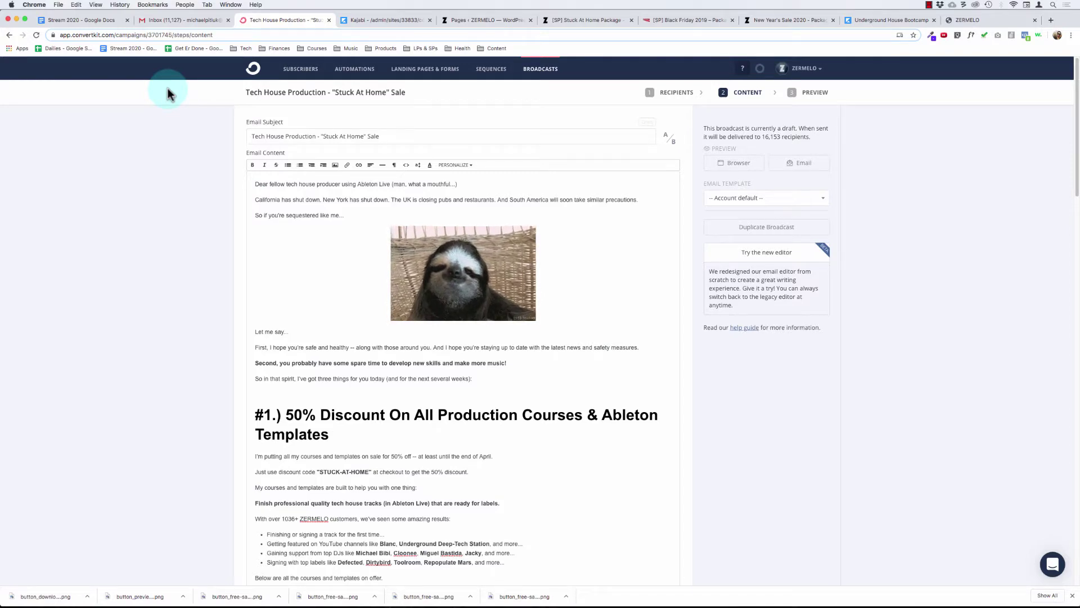
Step: Read through the "Stuck At Home" sale email draft, from the introduction through the discount, package and mixing service sections
scroll(329, 269, down, 15)
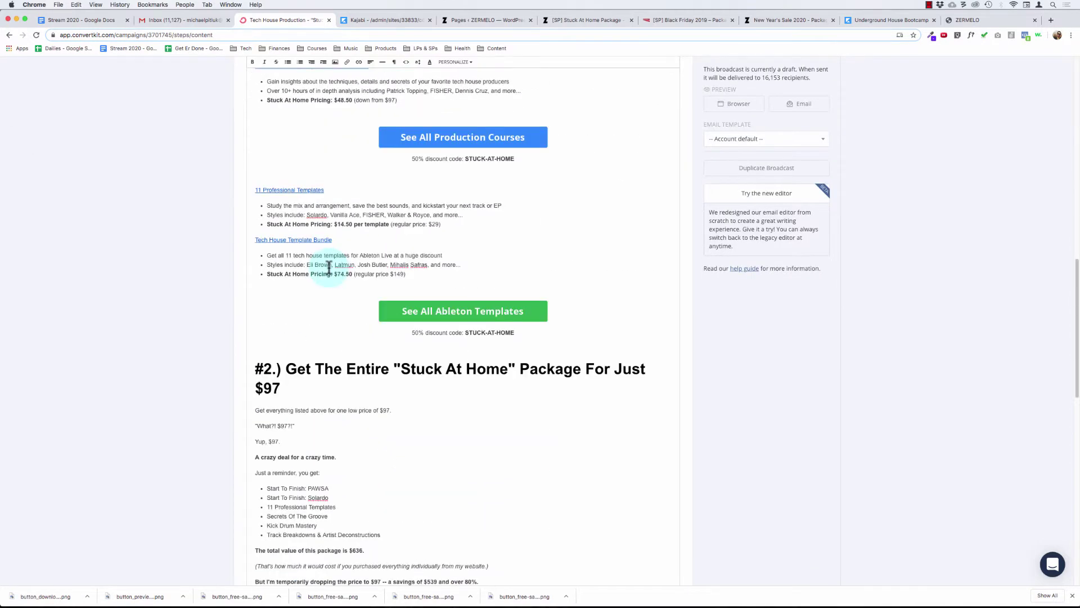
scroll(329, 268, down, 4)
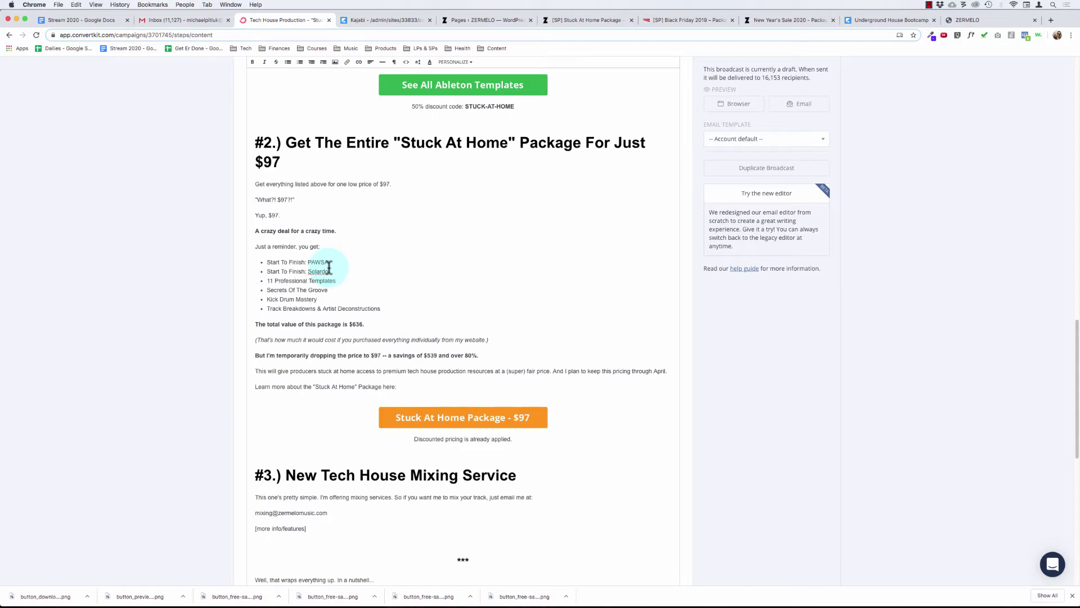
scroll(398, 241, up, 20)
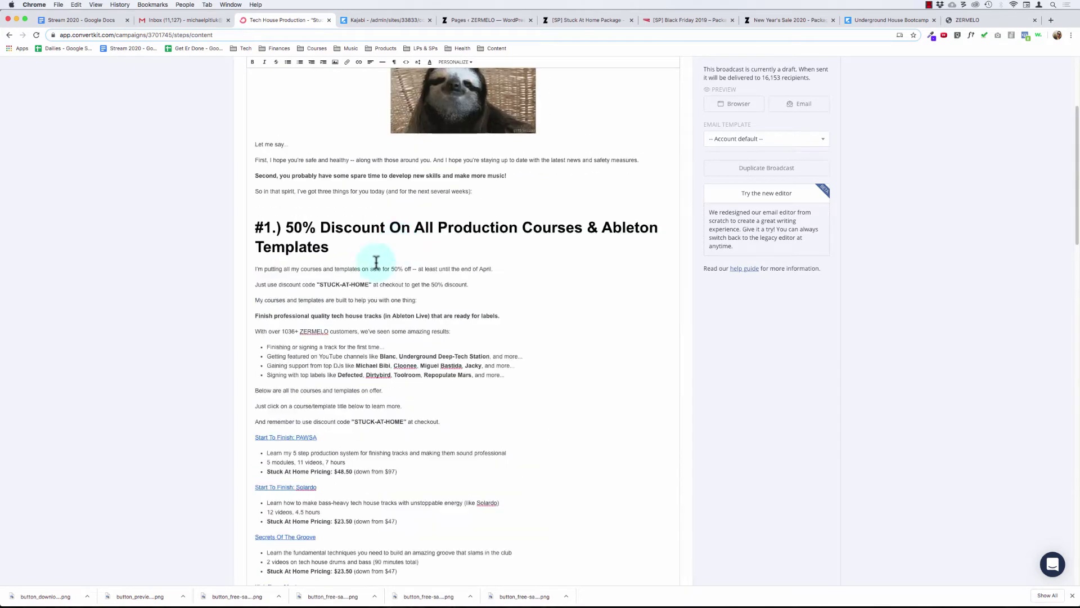
scroll(366, 276, up, 4)
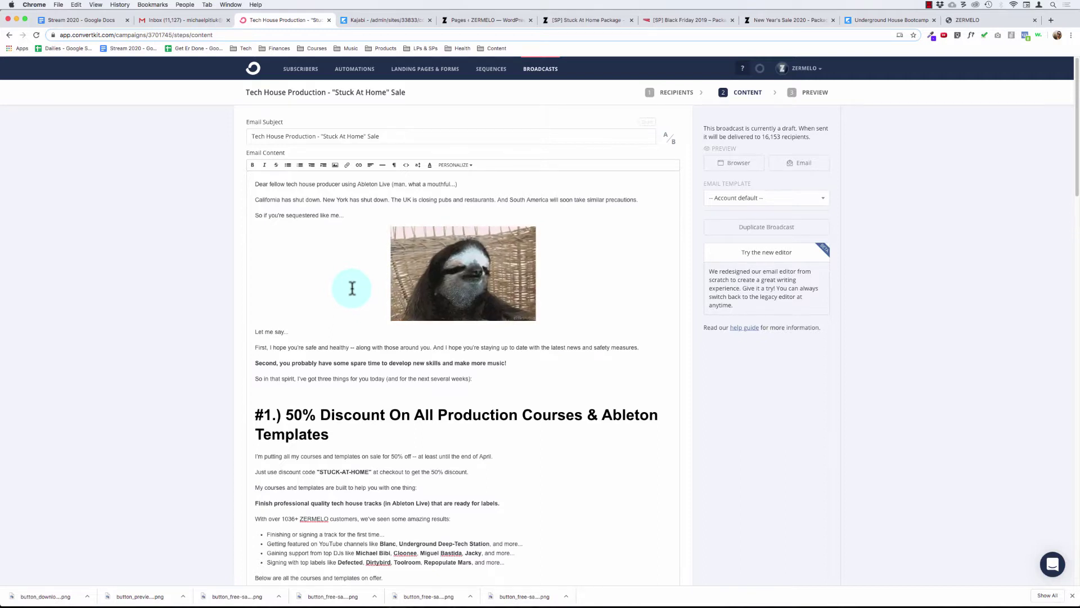
scroll(303, 453, down, 14)
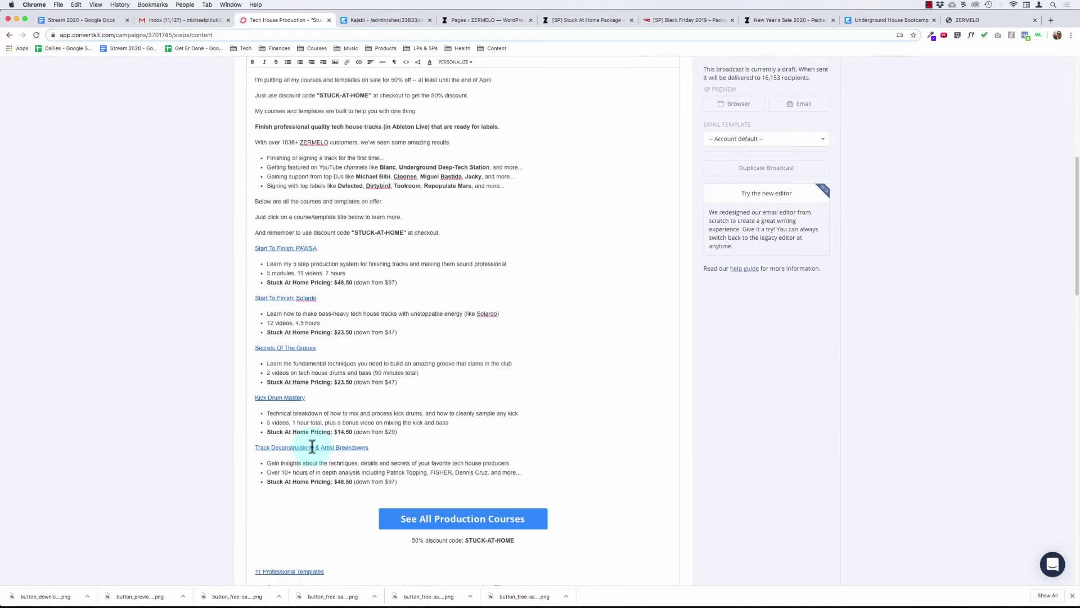
scroll(312, 446, down, 1)
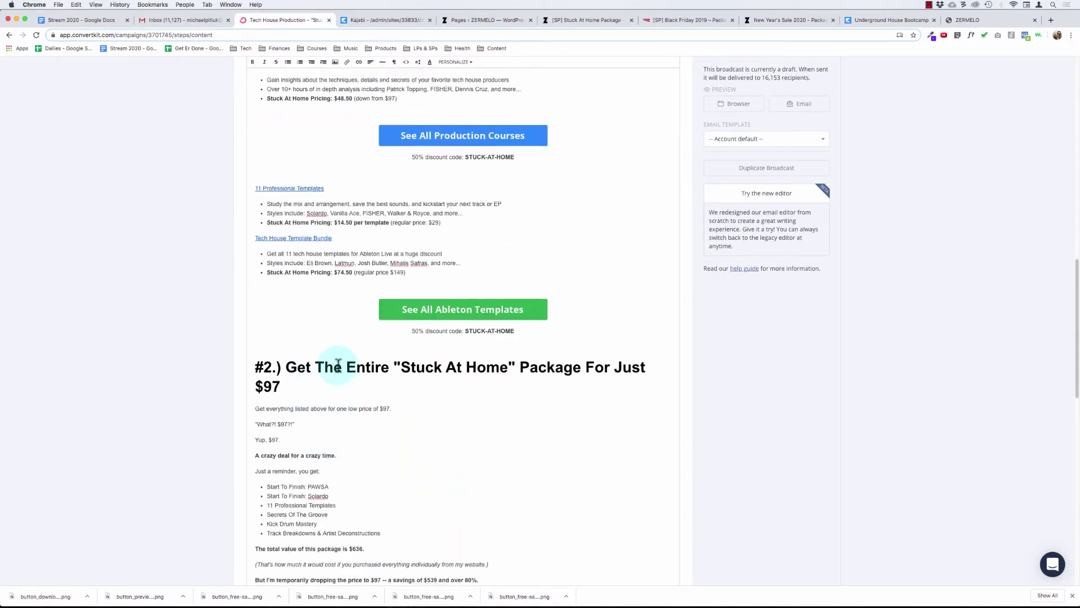
Step: Compare the email's "Stuck At Home" Package section with the 50% discount section and its list of courses and templates
drag(393, 367, 577, 368)
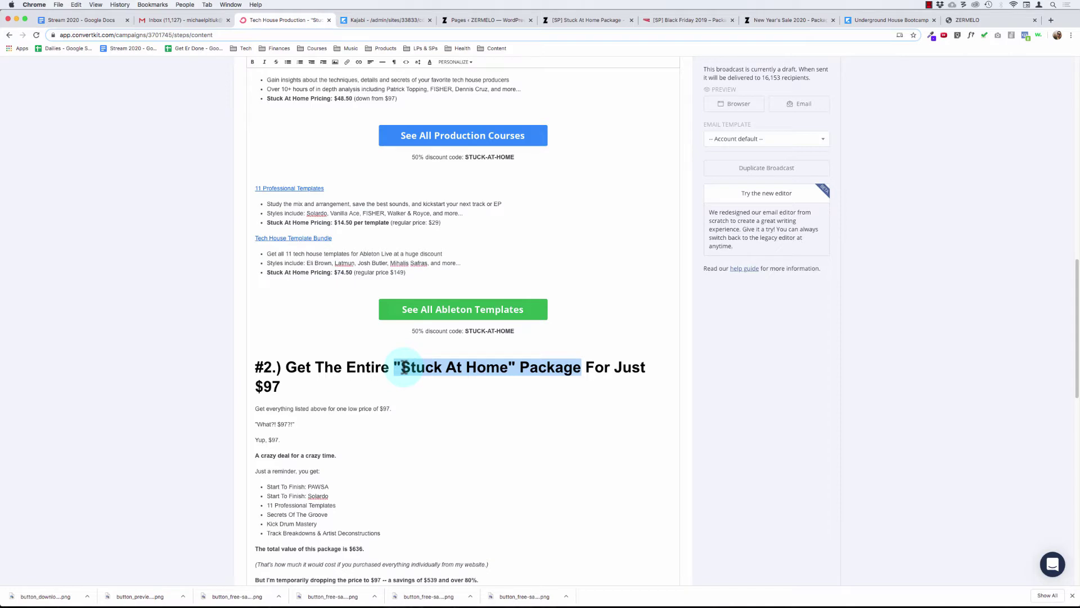
scroll(355, 285, up, 20)
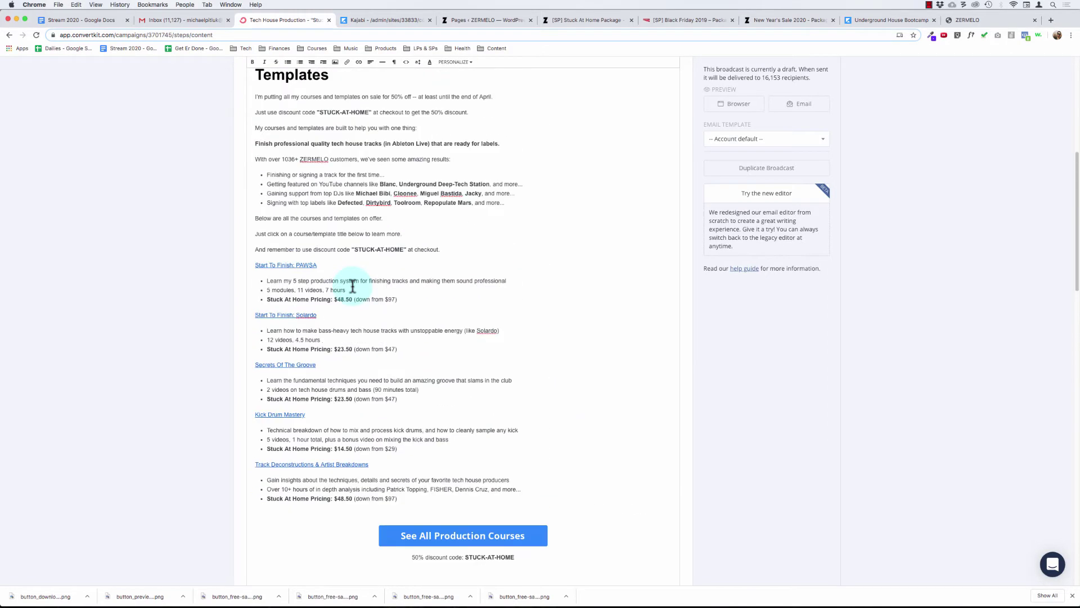
drag(286, 225, 342, 395)
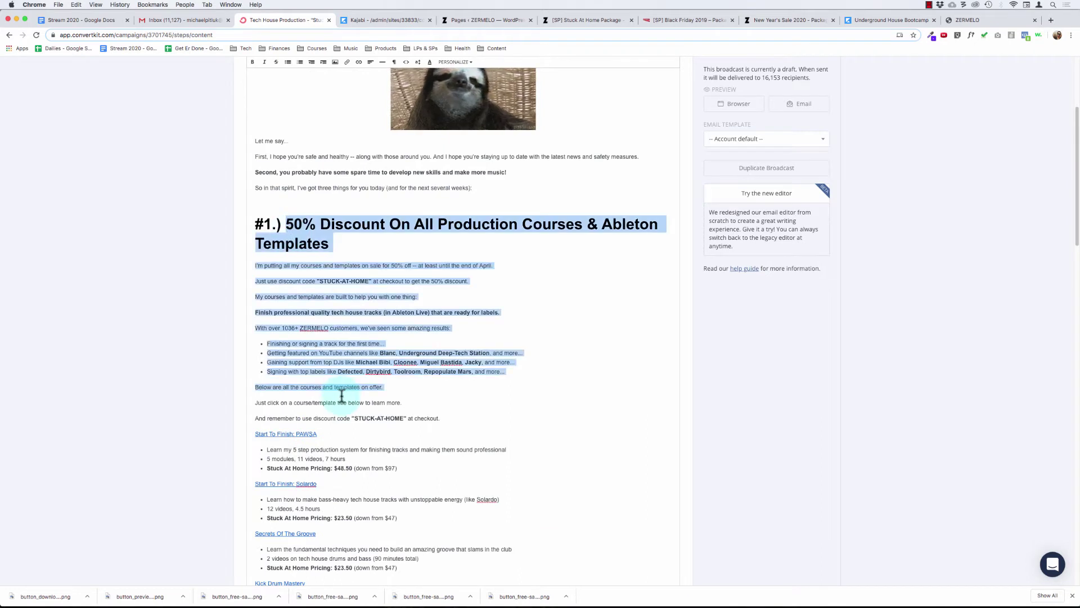
scroll(342, 395, down, 5)
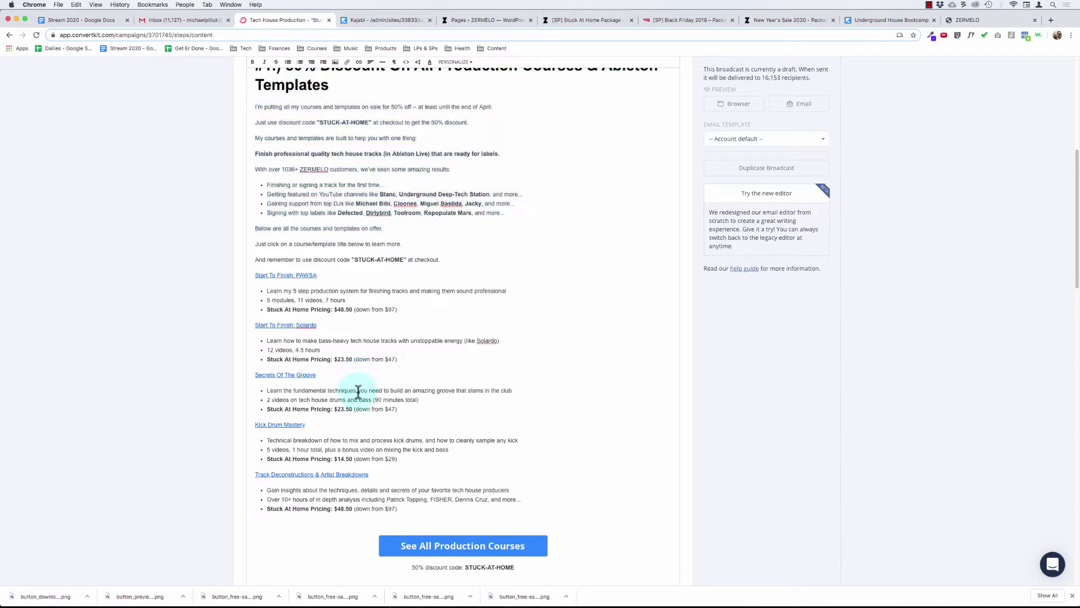
click(358, 389)
scroll(357, 392, down, 5)
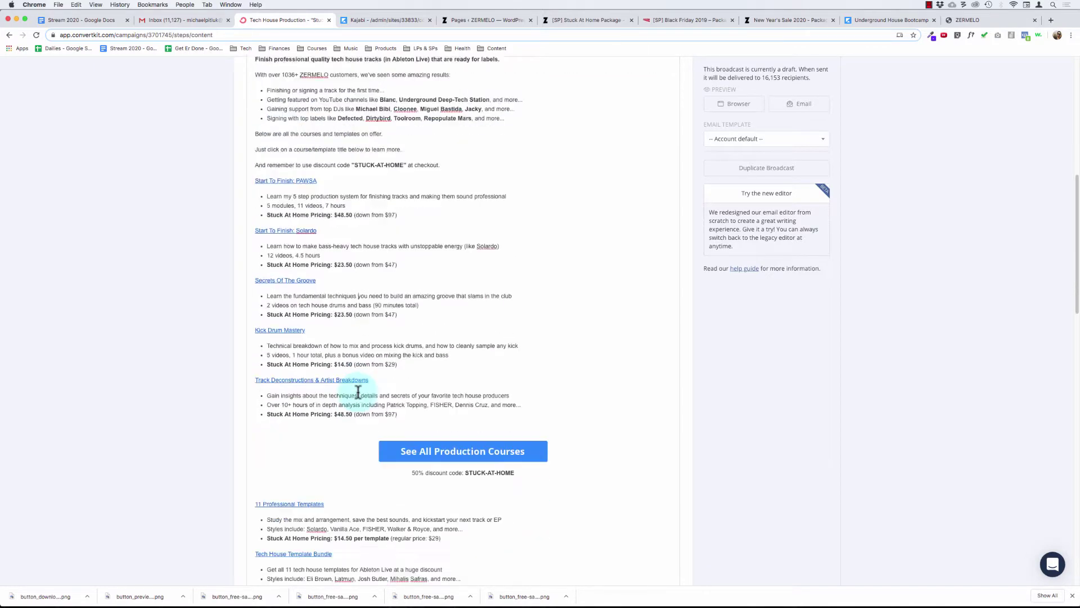
scroll(358, 392, down, 4)
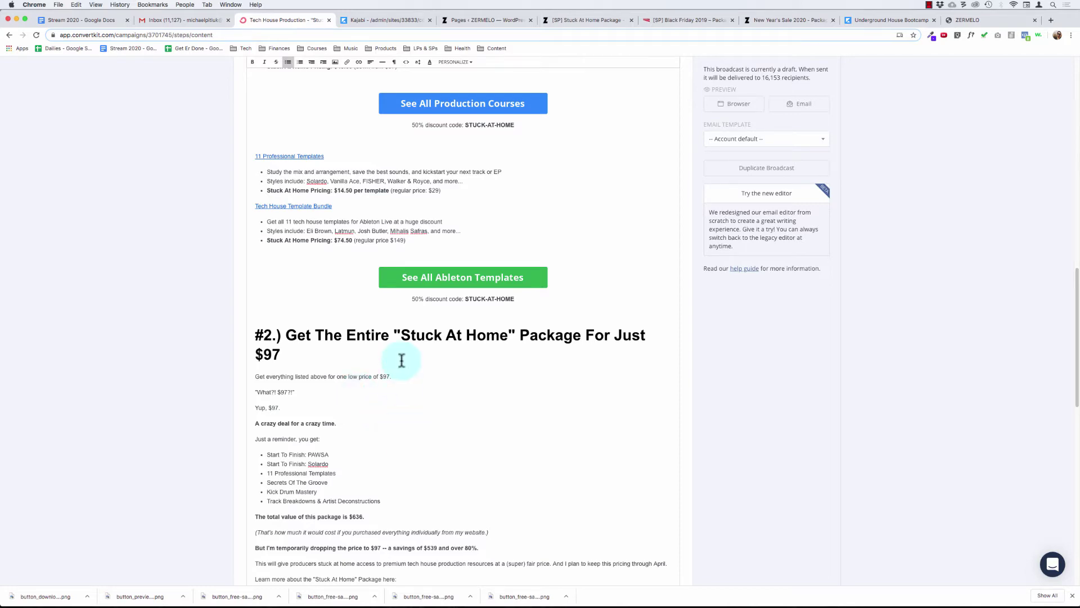
scroll(401, 360, up, 15)
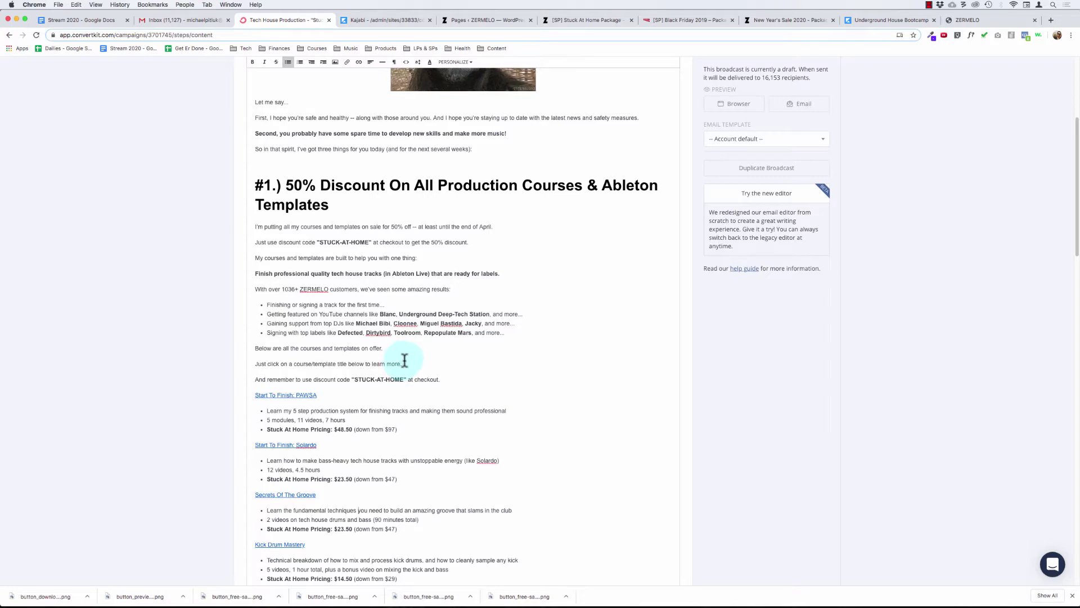
scroll(386, 345, down, 15)
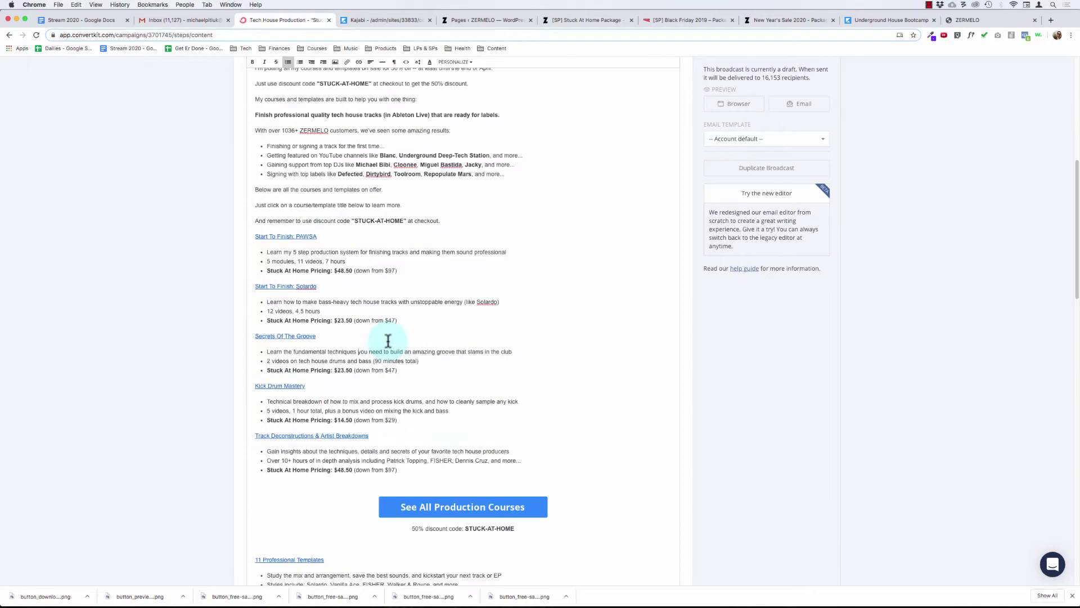
drag(396, 332, 582, 325)
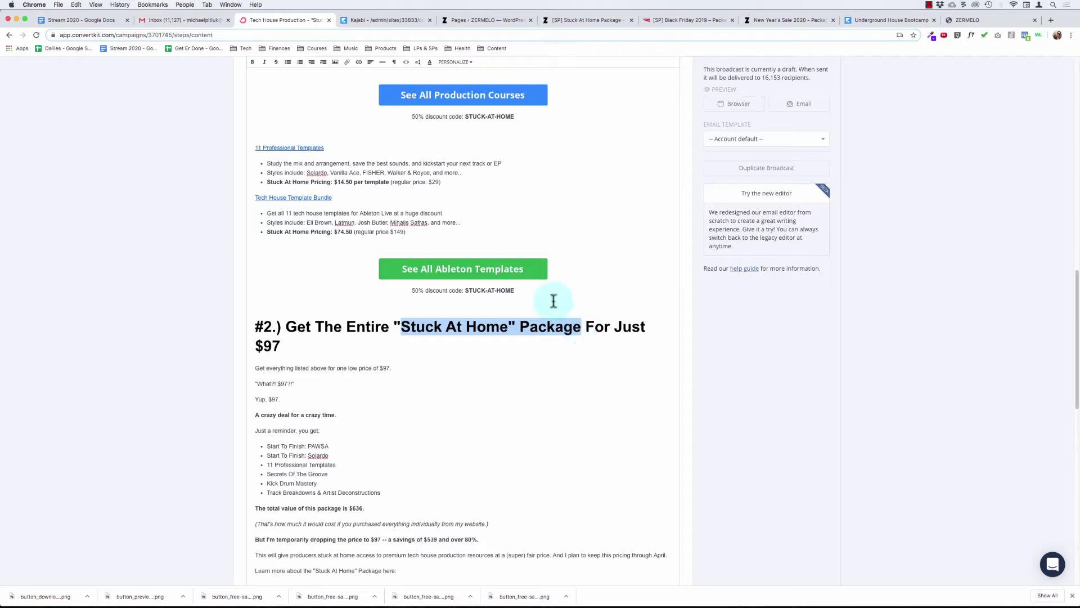
Step: Switch to Kajabi, open the Stuck At Home Package offer and examine its After Purchase settings, including the third party email provider option
click(373, 21)
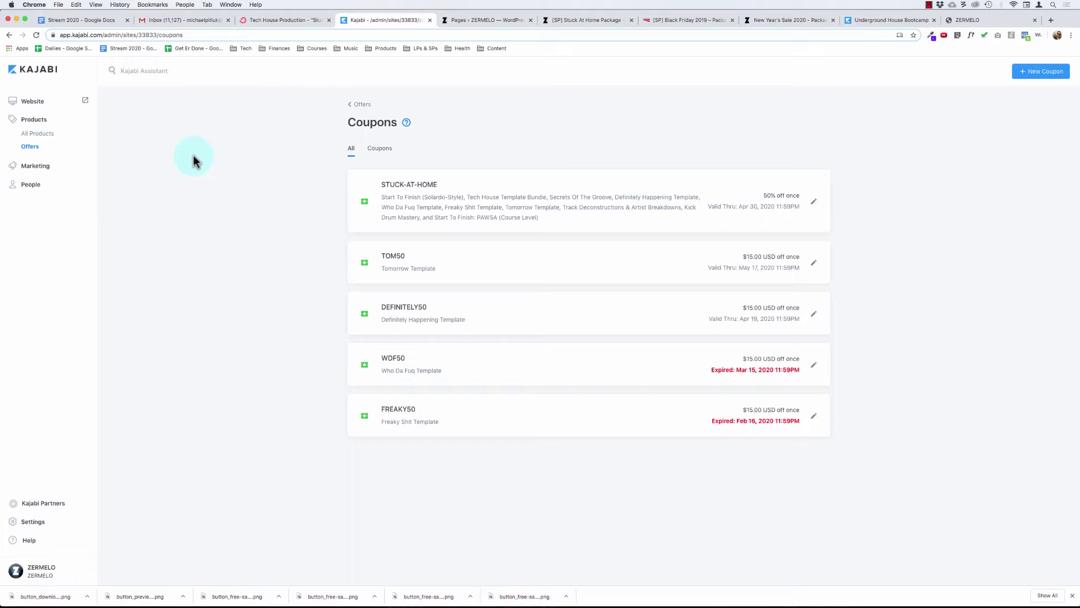
click(31, 147)
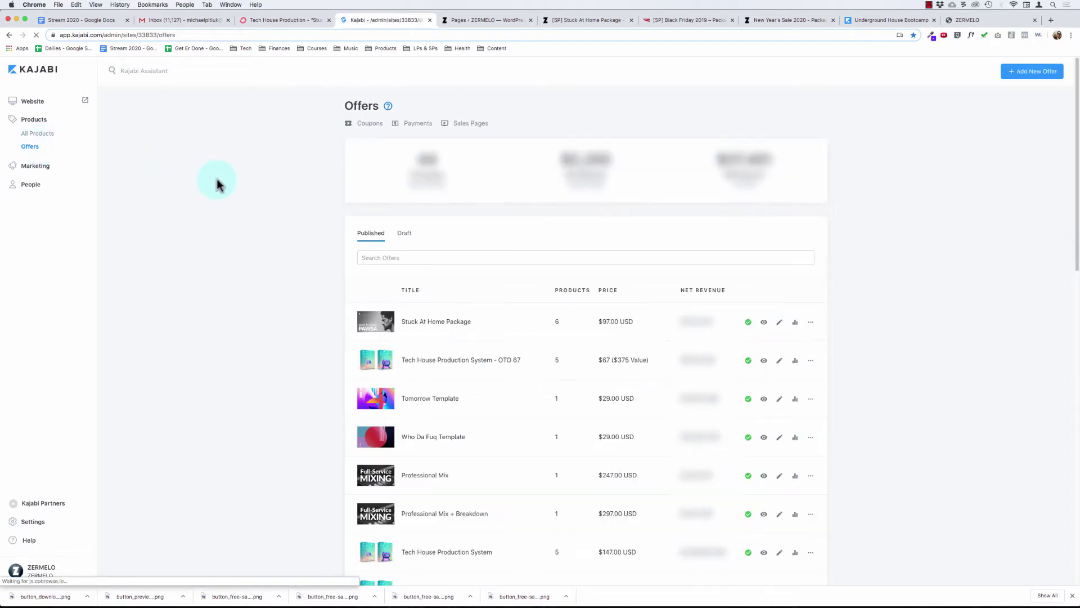
click(443, 323)
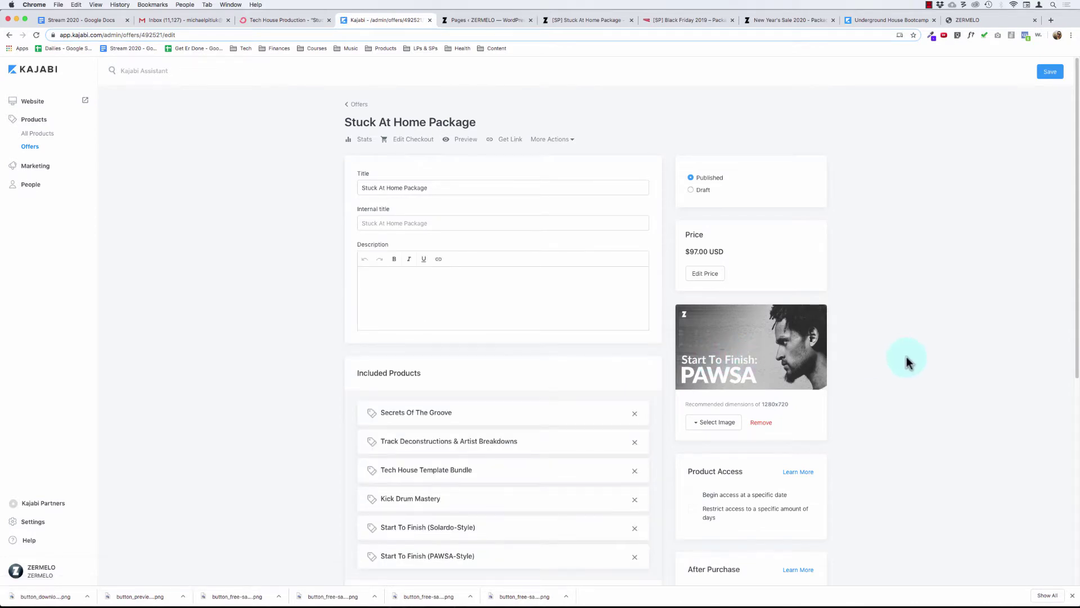
scroll(907, 361, down, 5)
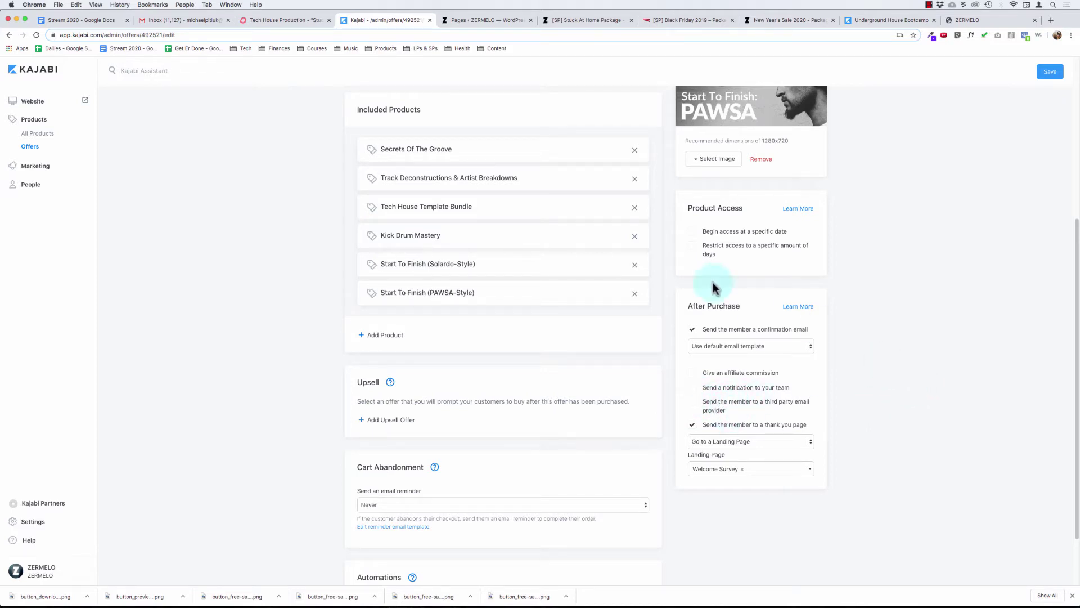
drag(693, 305, 740, 306)
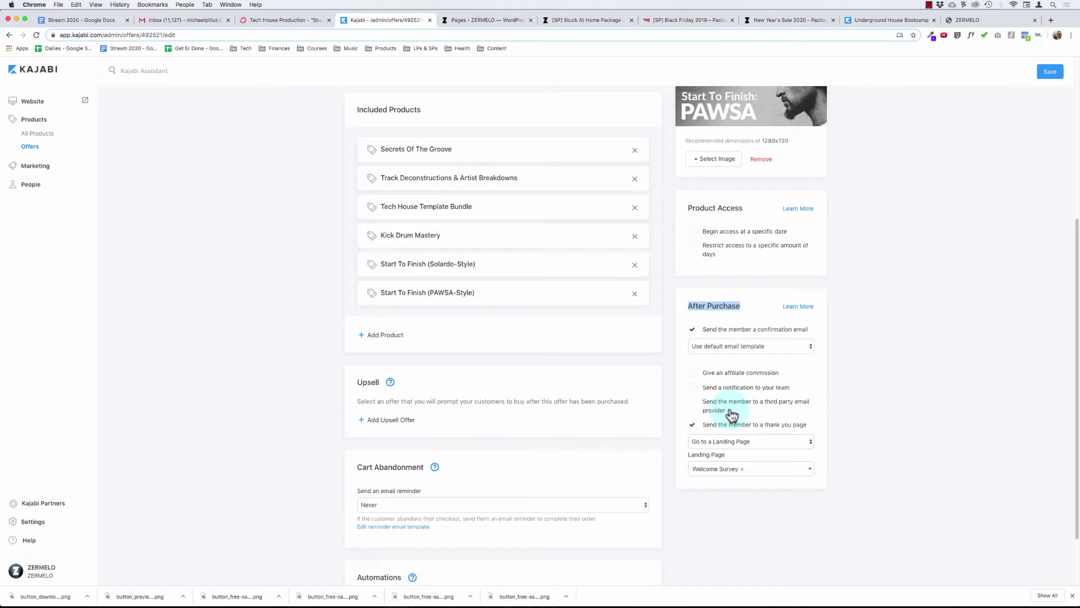
click(697, 404)
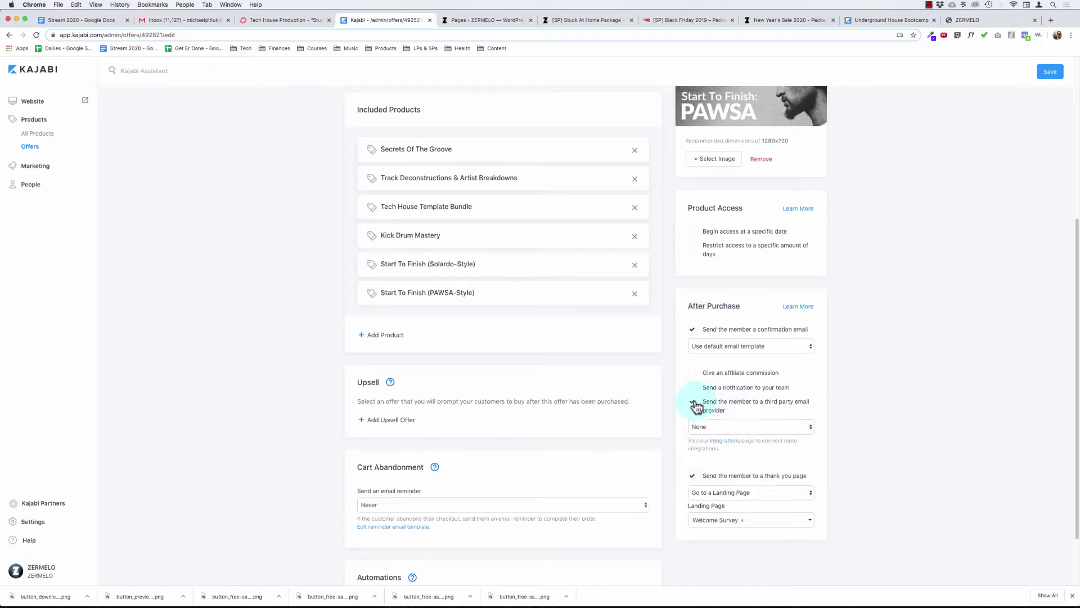
click(695, 404)
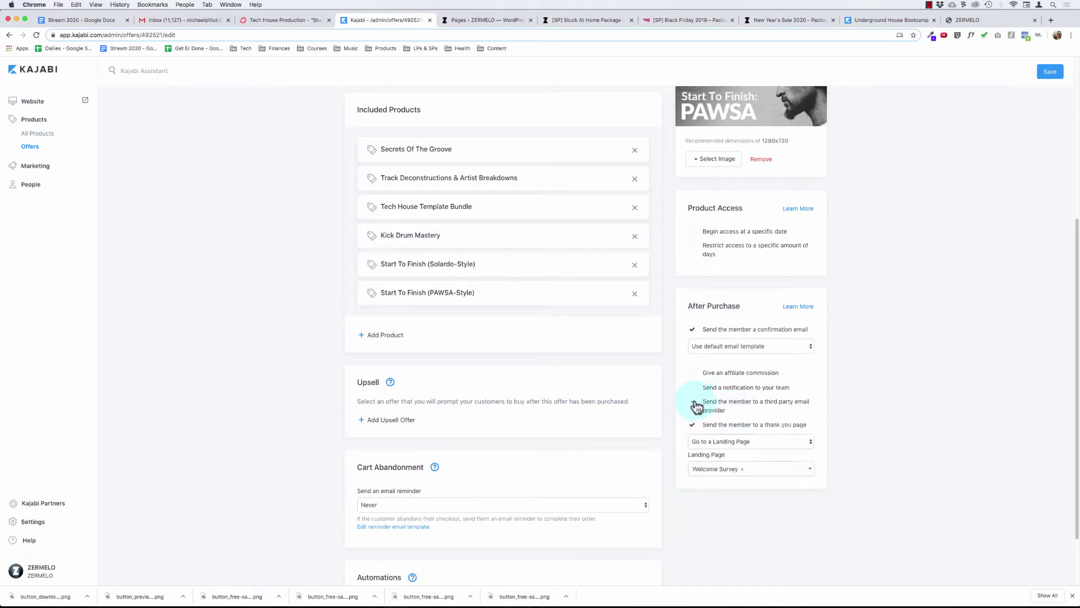
Step: Switch back to ConvertKit and create a new inline form from the Clare template
click(281, 22)
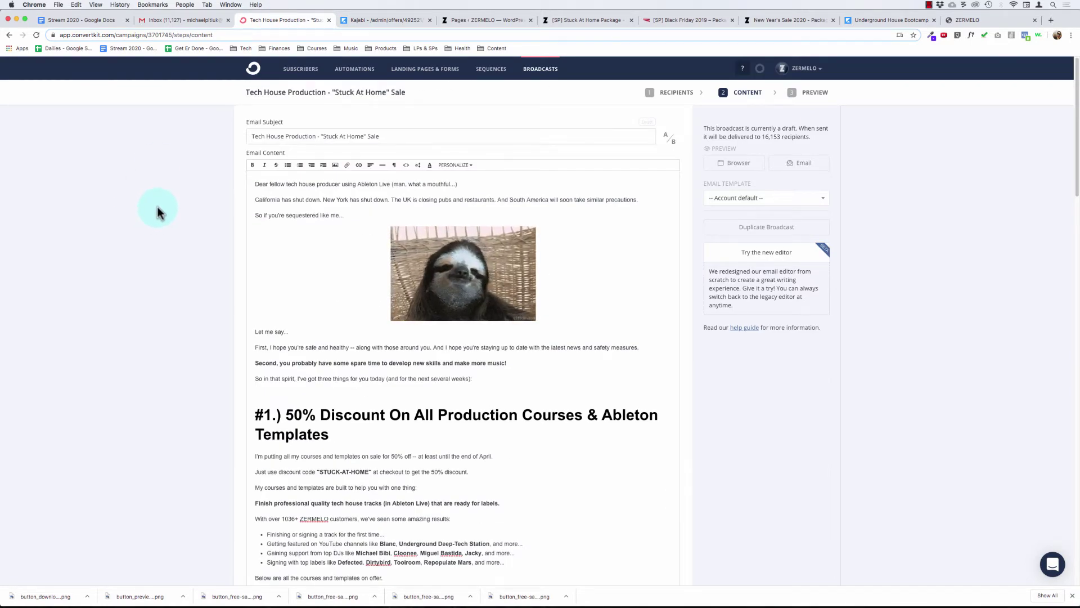
click(419, 73)
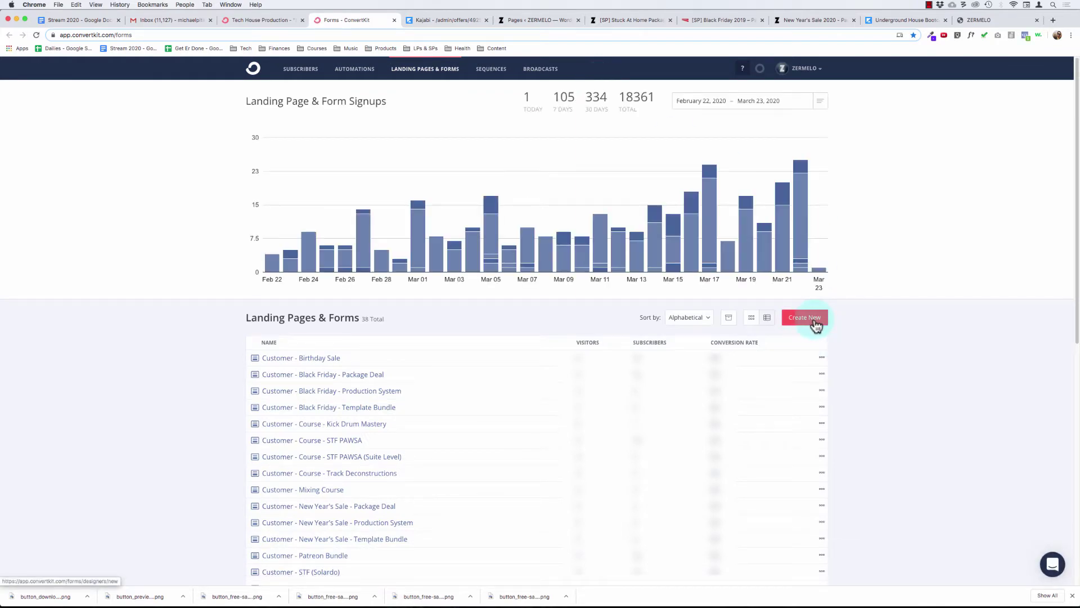
click(815, 324)
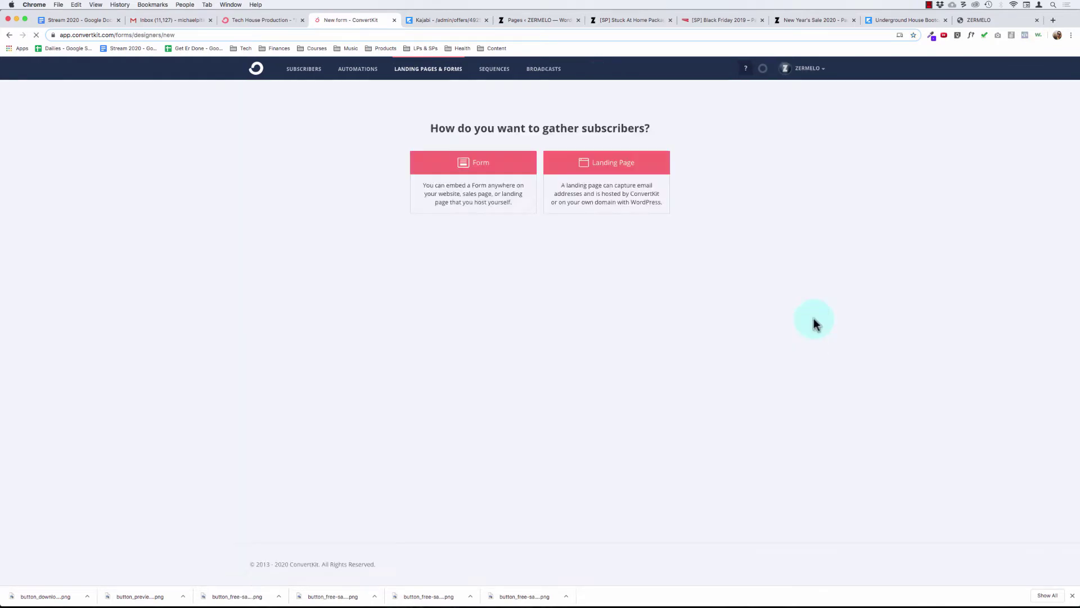
click(482, 172)
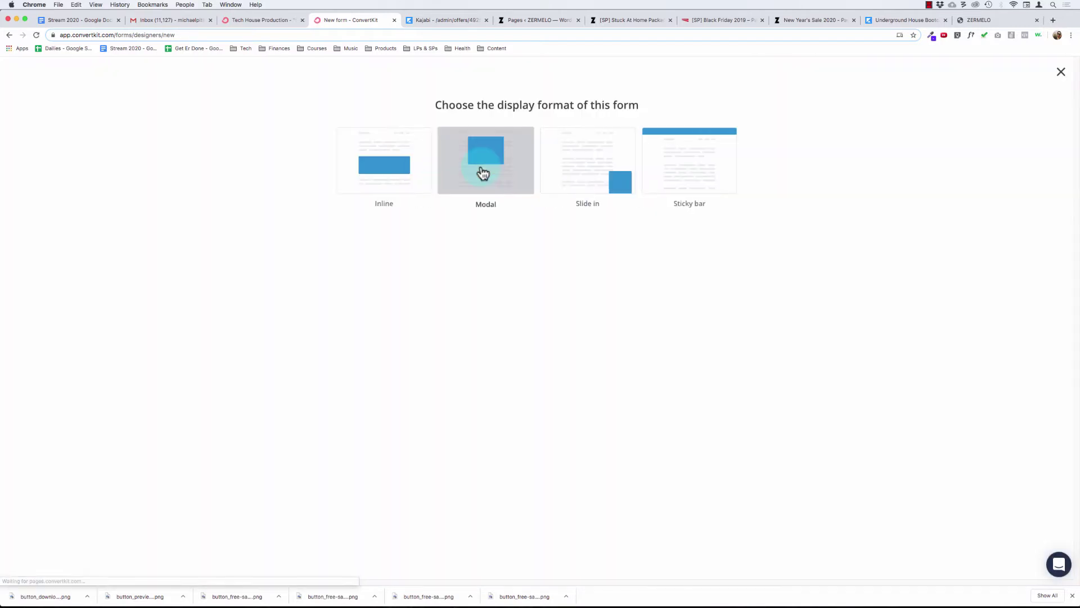
click(381, 189)
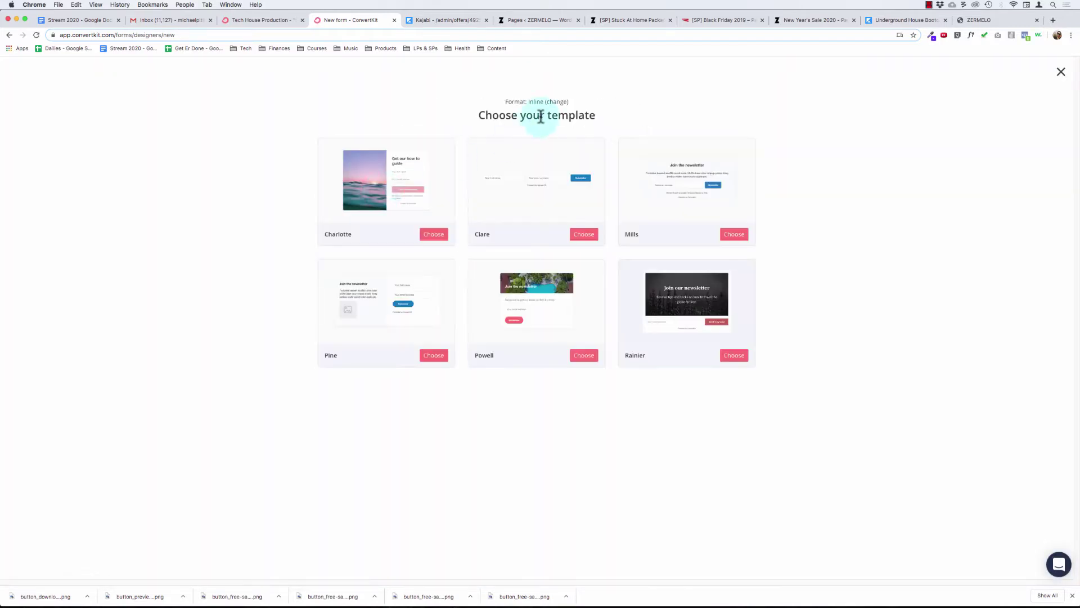
click(584, 236)
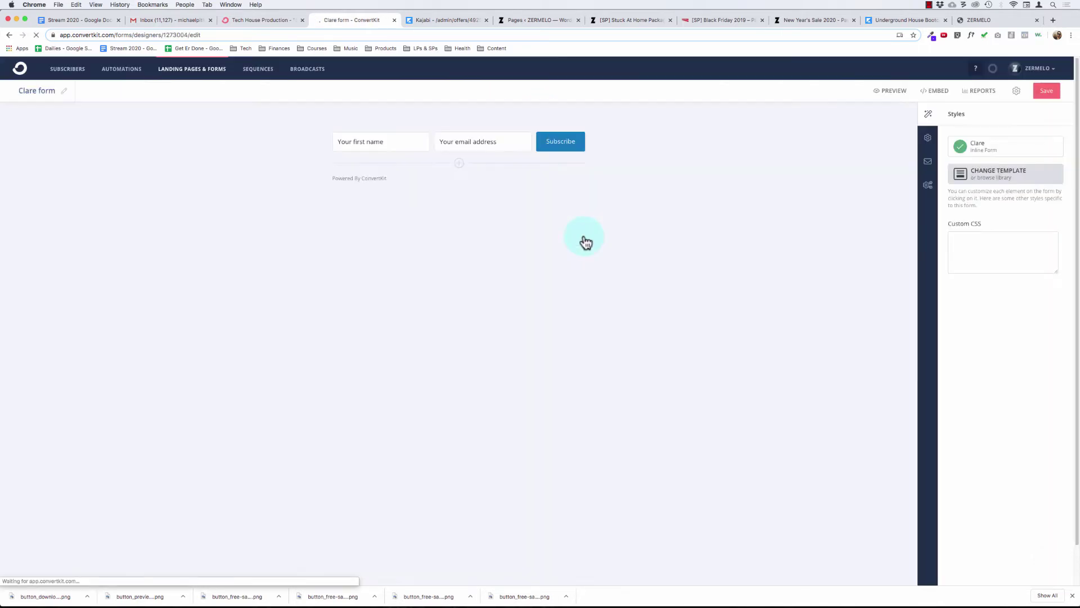
Step: Rename the new form "Customer - Promo - Stuck At Home"
click(63, 90)
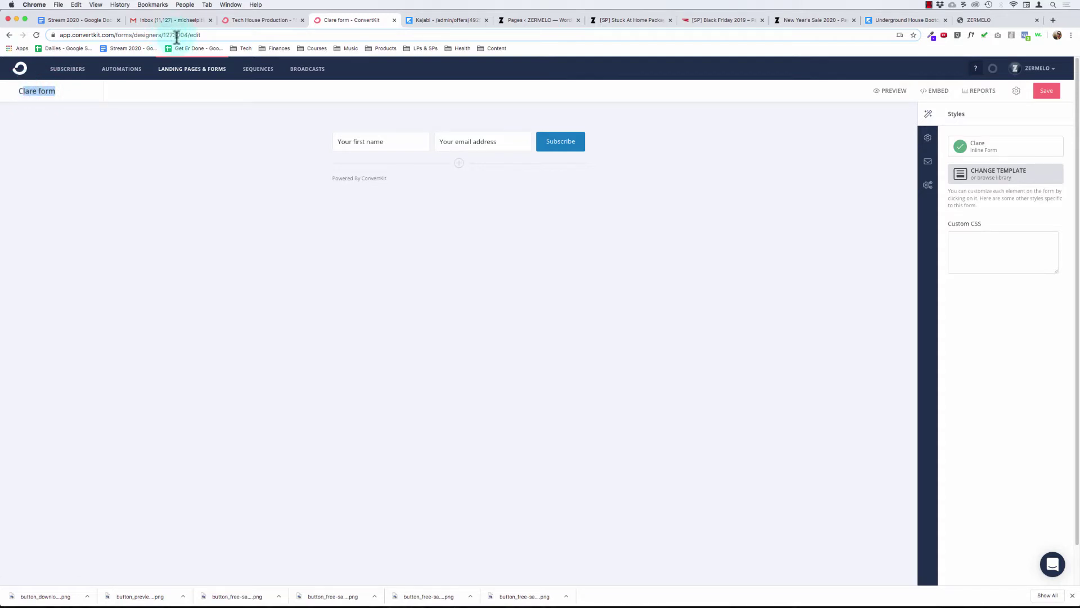
drag(59, 92, 16, 93)
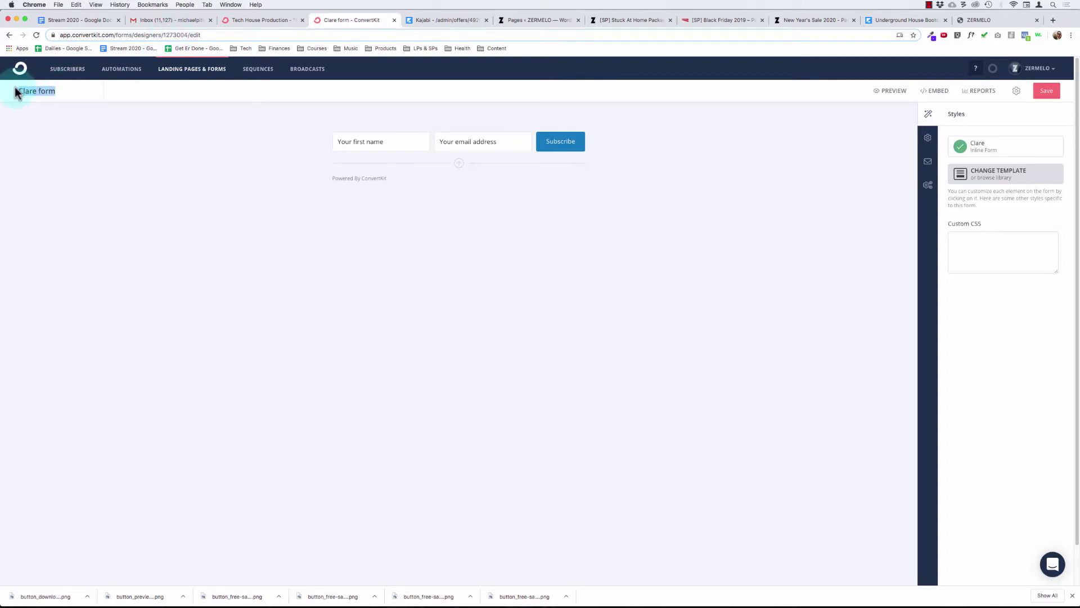
text(Customer - Course)
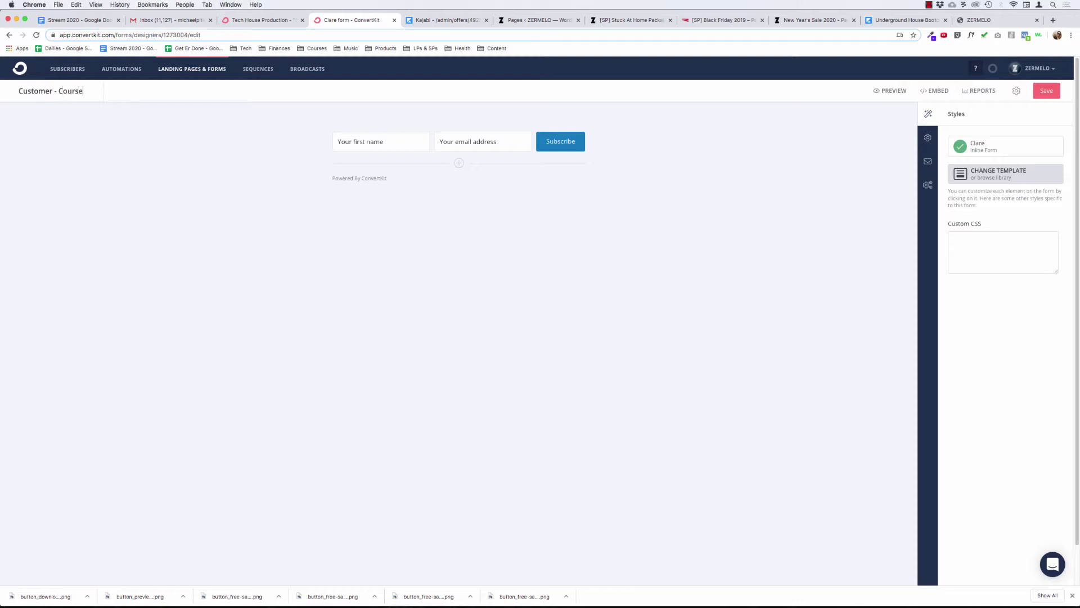
key(alt+BackSpace)
text(Promo - Stuck At Home)
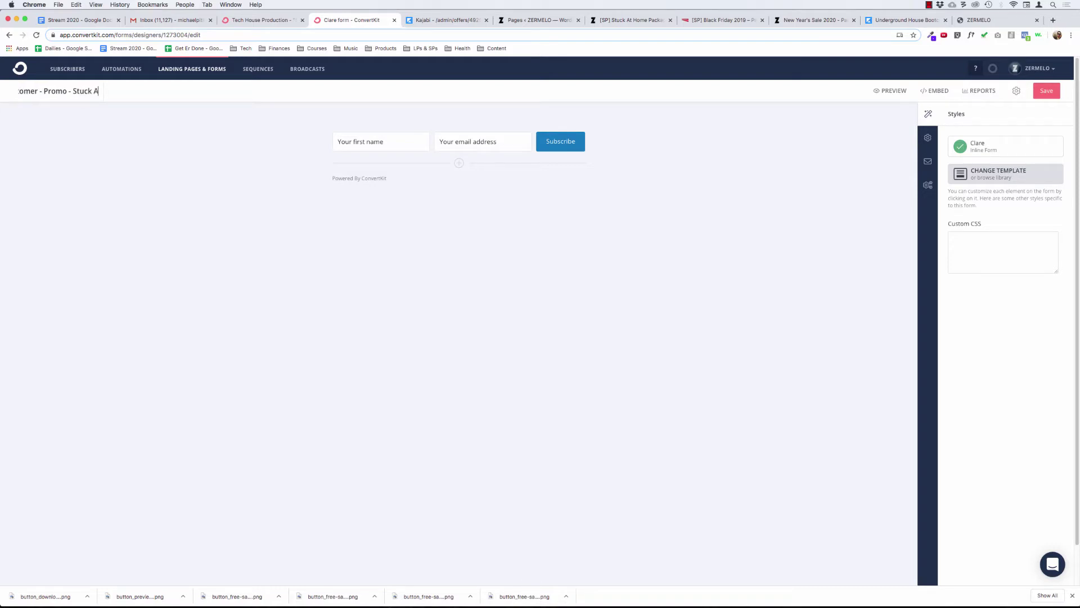
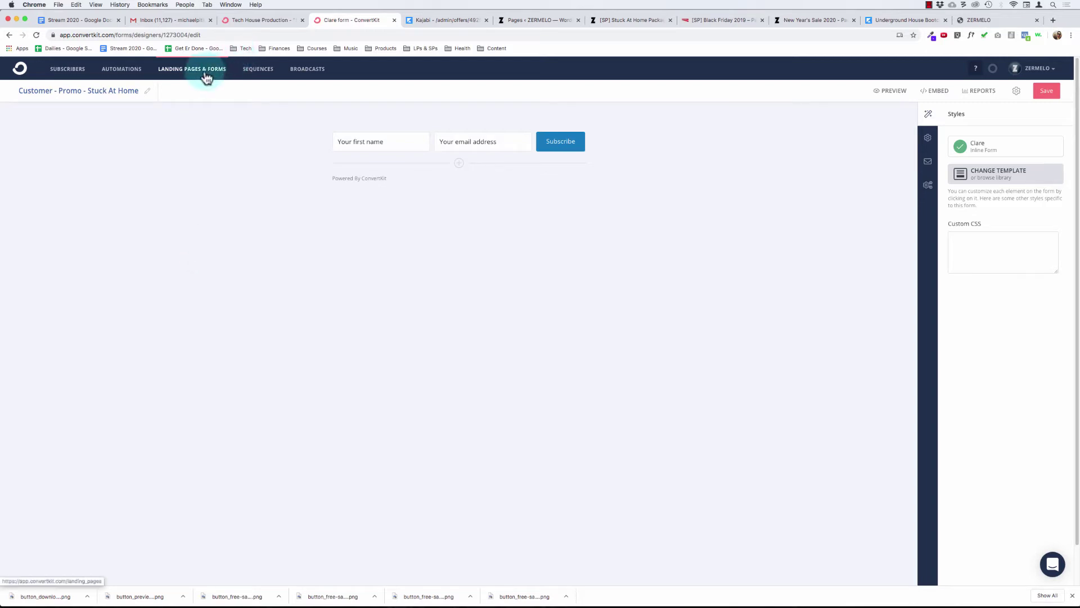
Step: Create a new automation rule triggered when a user subscribes to the form "Customer - Promo - Stuck At Home"
click(121, 71)
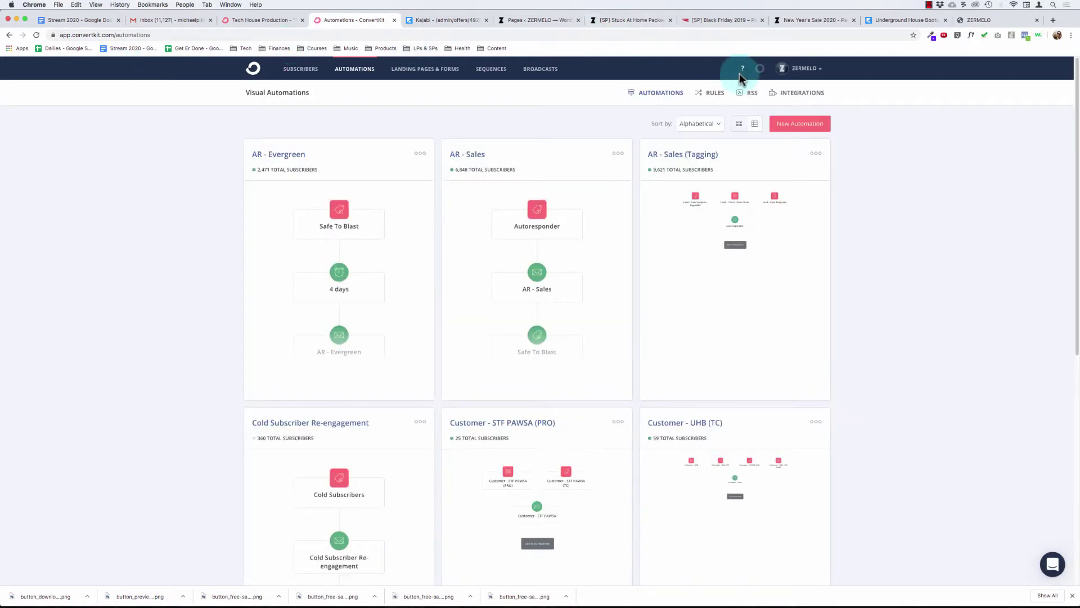
click(717, 94)
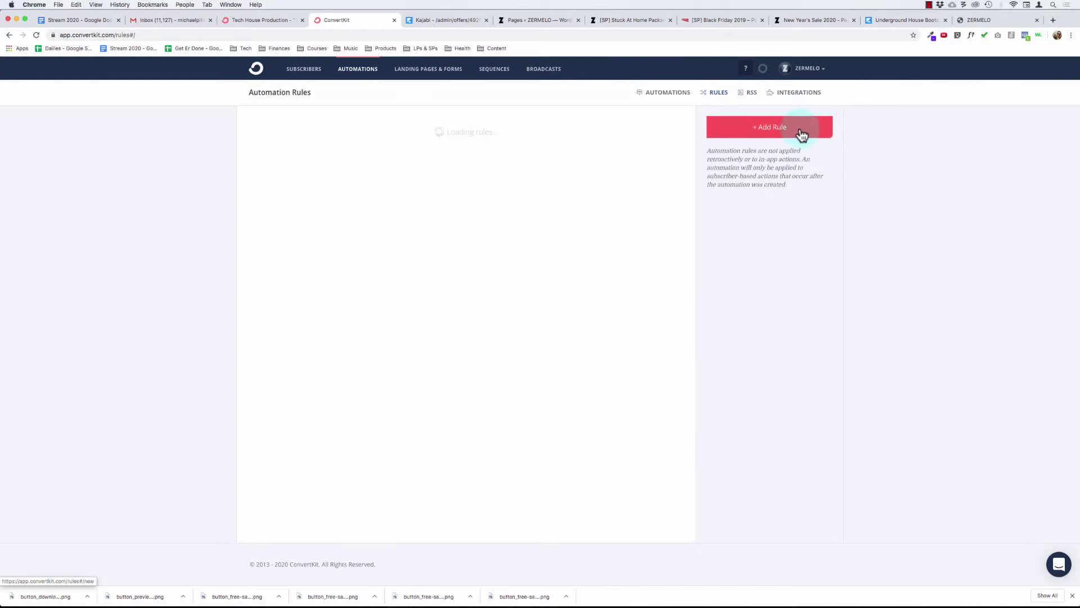
click(801, 134)
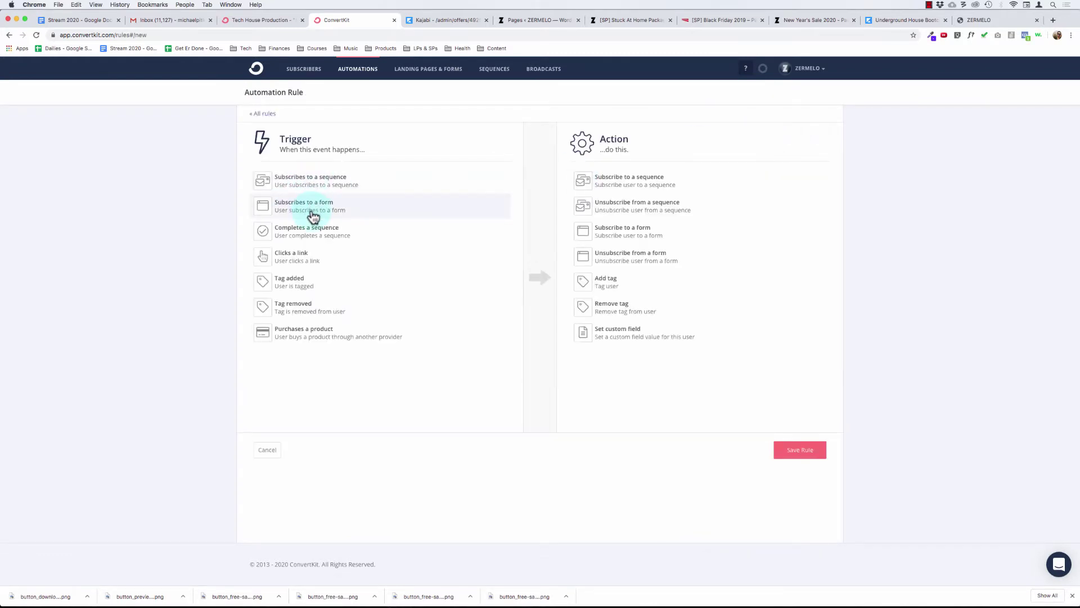
click(312, 211)
click(322, 217)
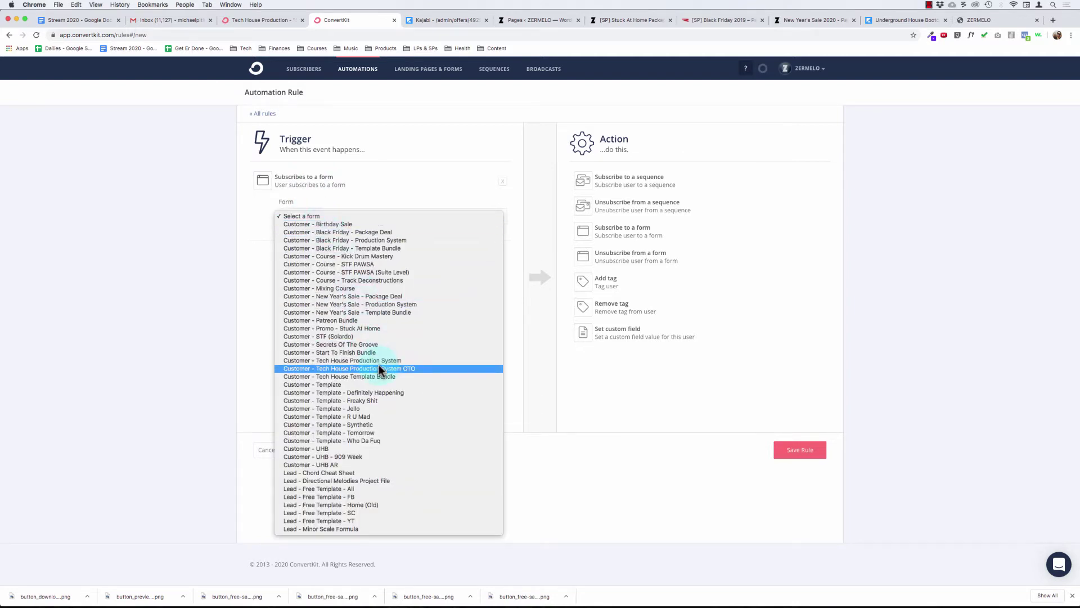
click(362, 328)
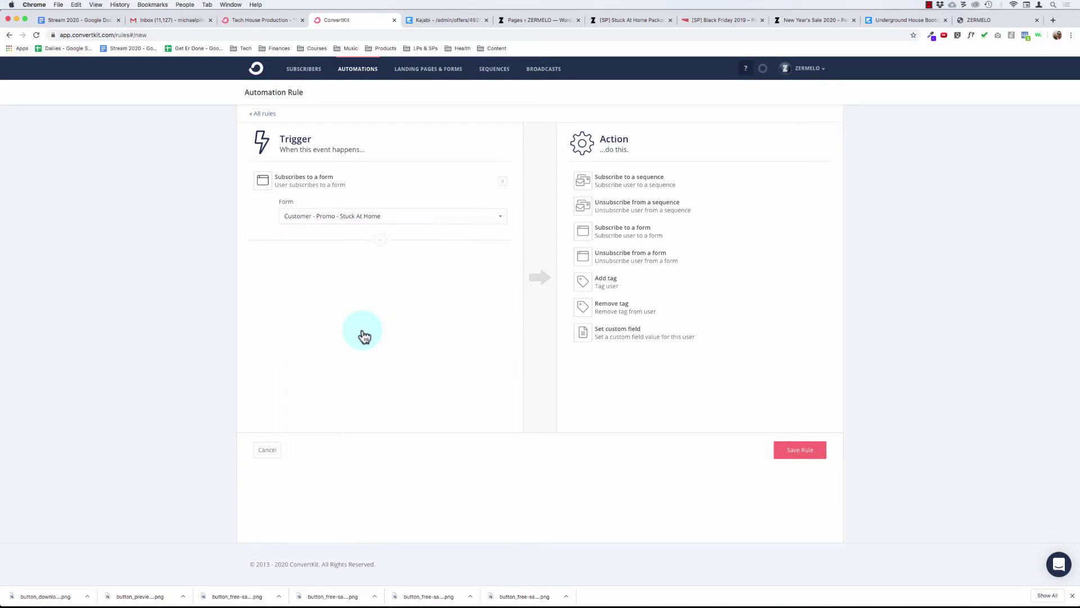
Step: Give the rule an Add tag action with a new tag named after the trigger form, and save the rule
click(612, 282)
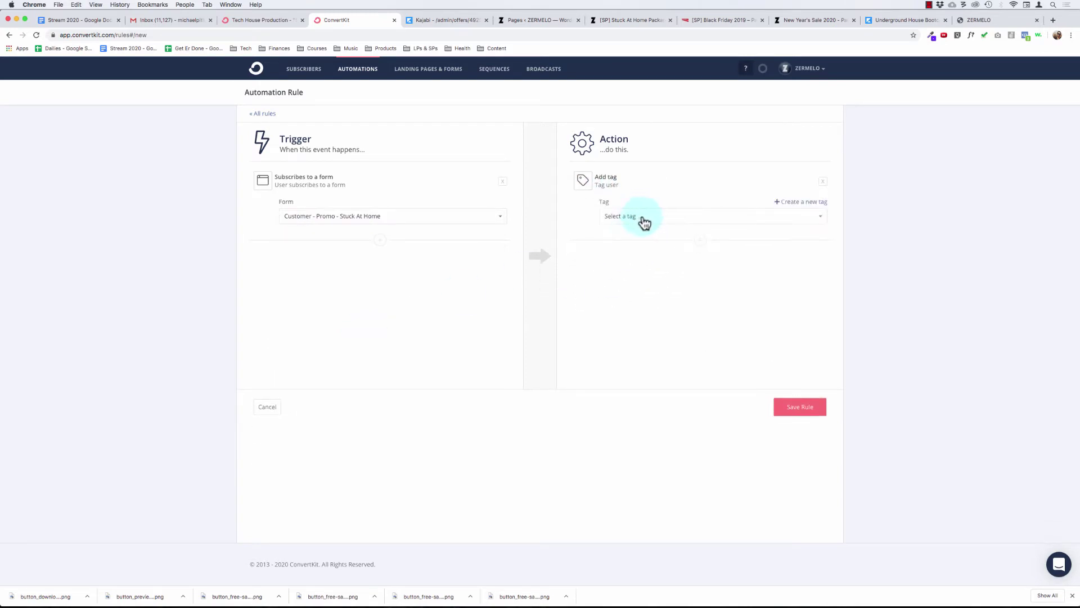
click(801, 202)
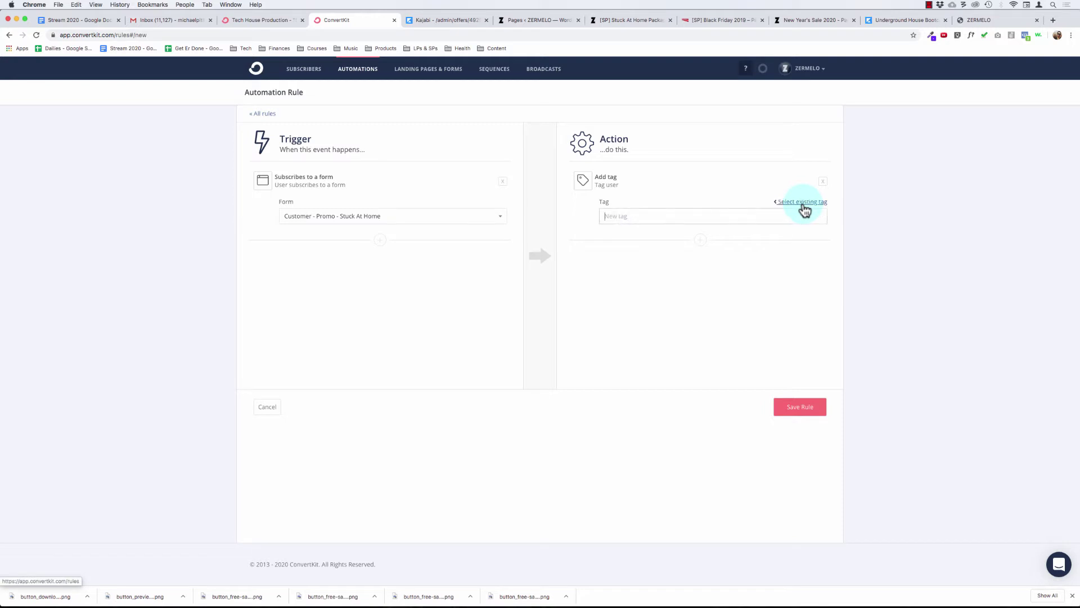
click(694, 223)
text(Customer - Promo - Stuck At)
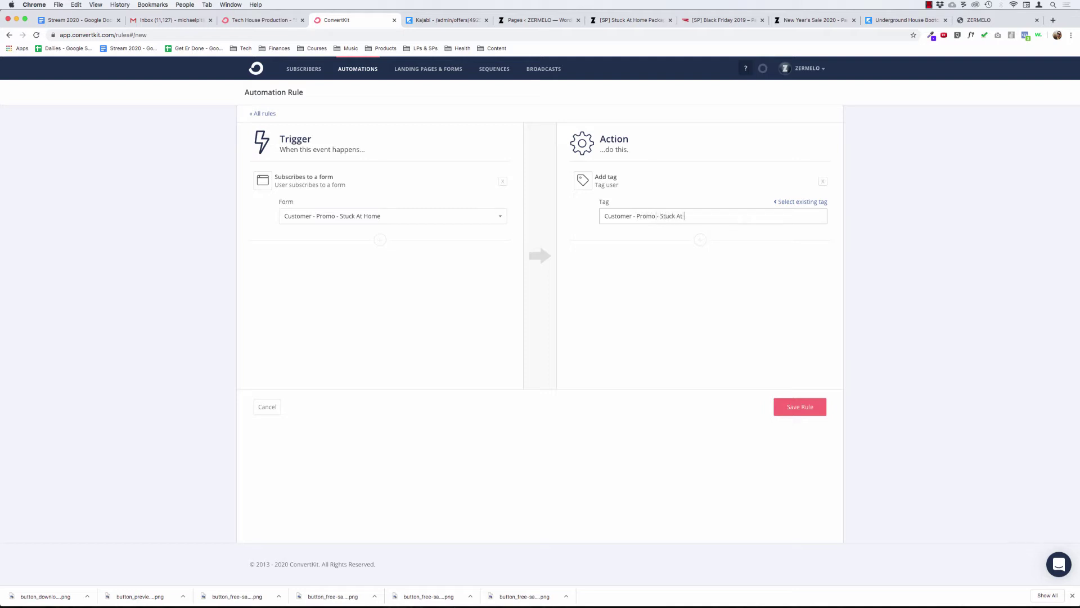
click(794, 409)
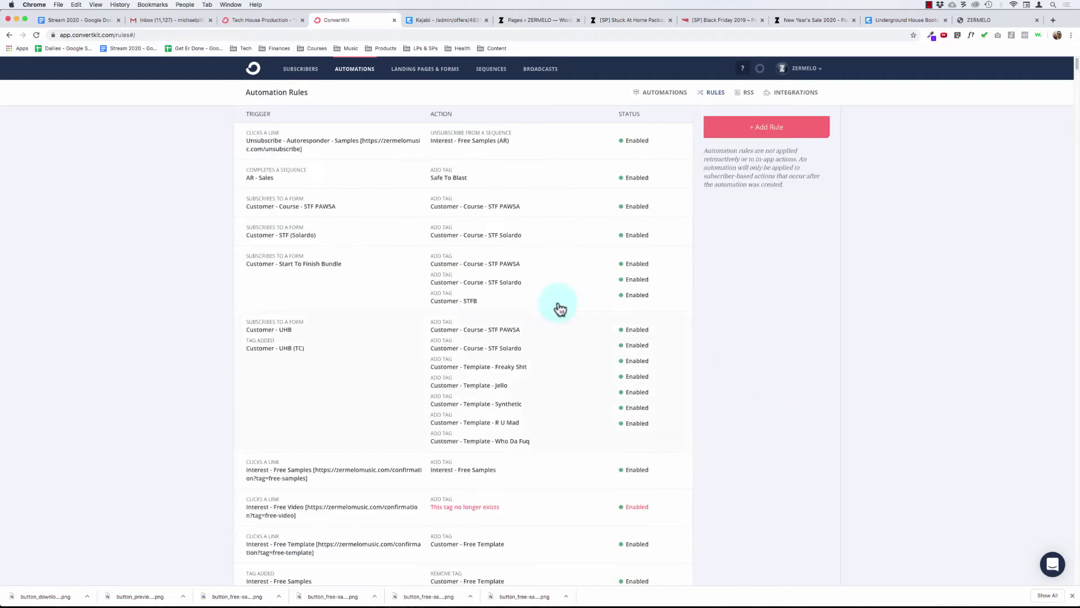
Step: Return to the list of landing pages and forms and open "Customer - Promo - Stuck At Home"
click(491, 68)
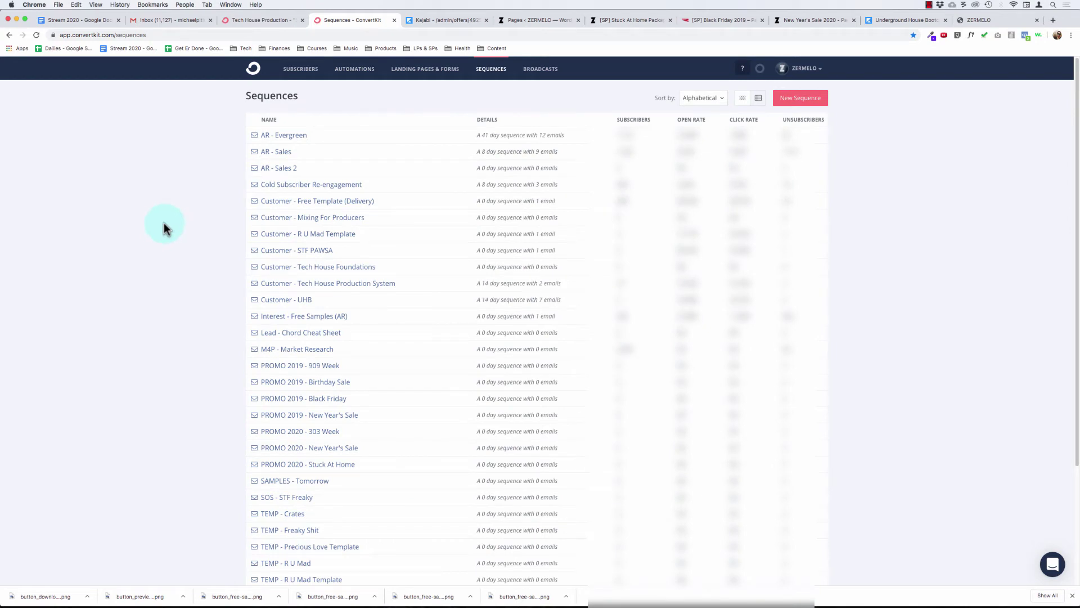
click(392, 69)
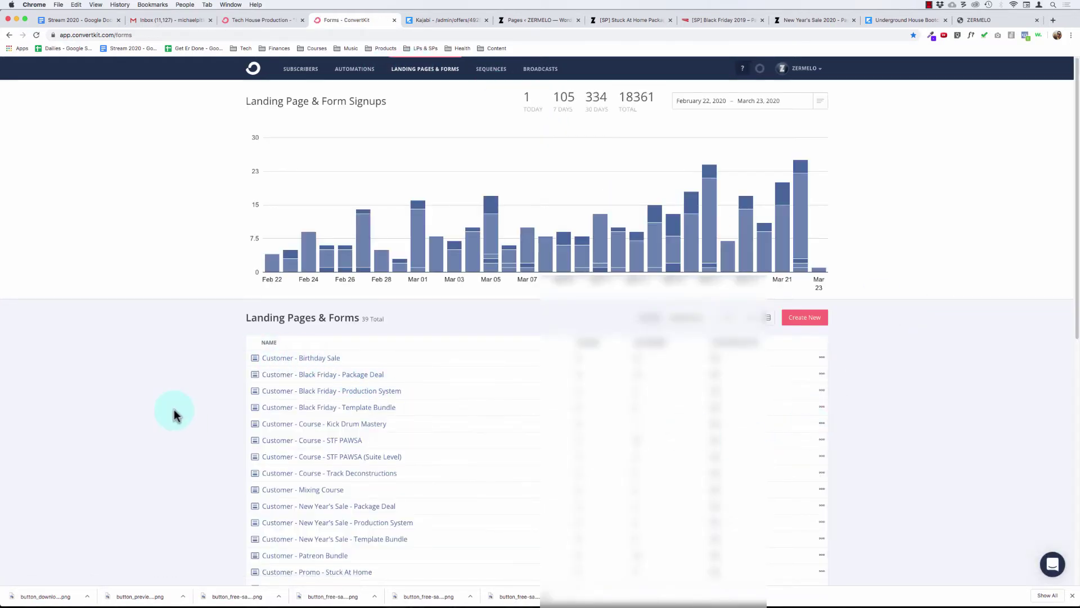
scroll(208, 421, down, 3)
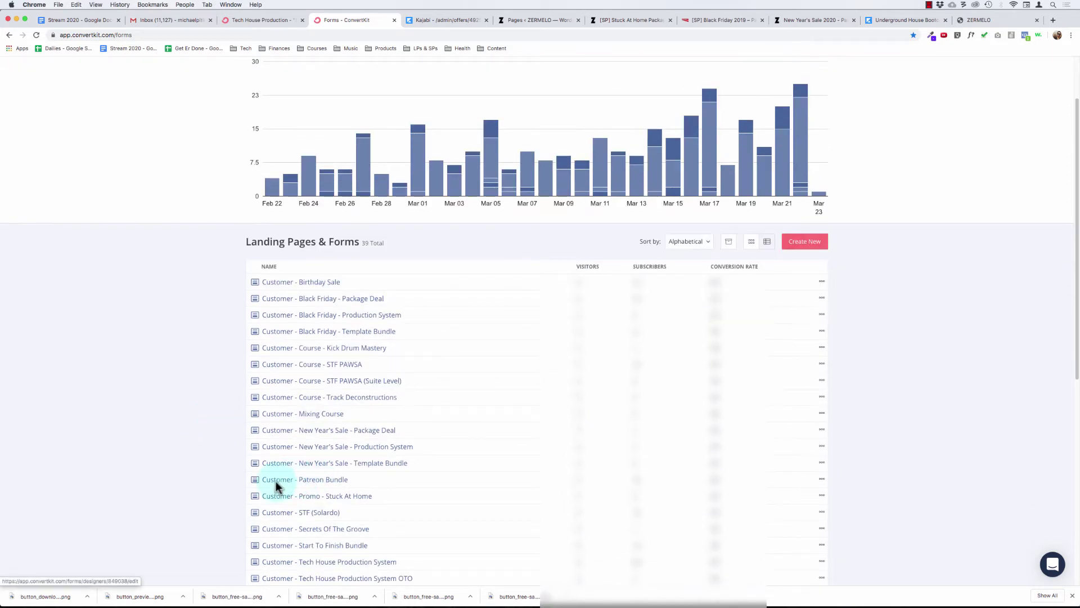
click(349, 498)
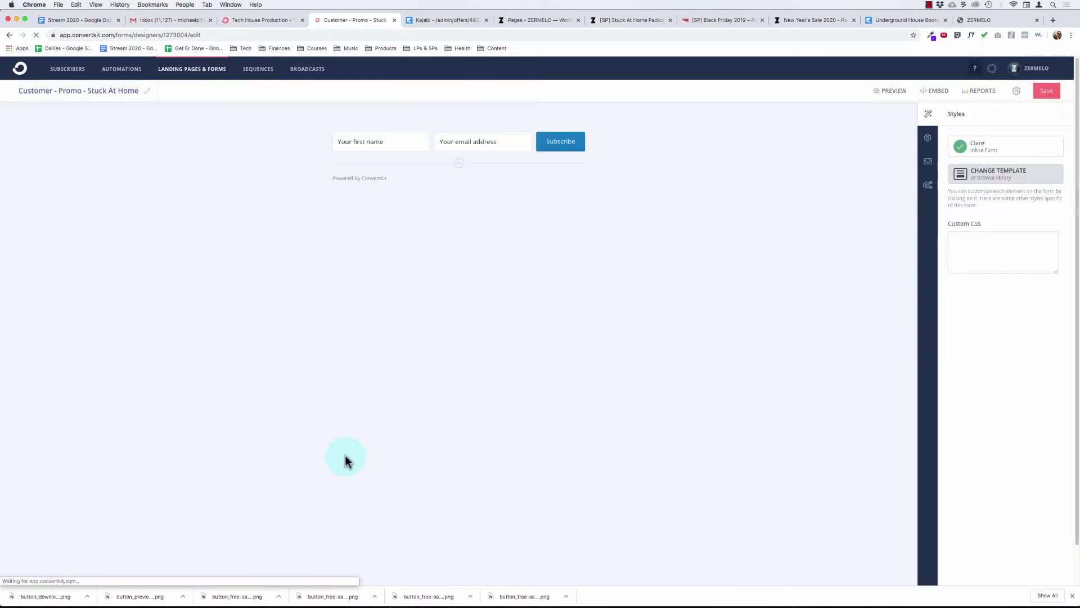
Step: Copy the form's ID number from its page address
double_click(181, 34)
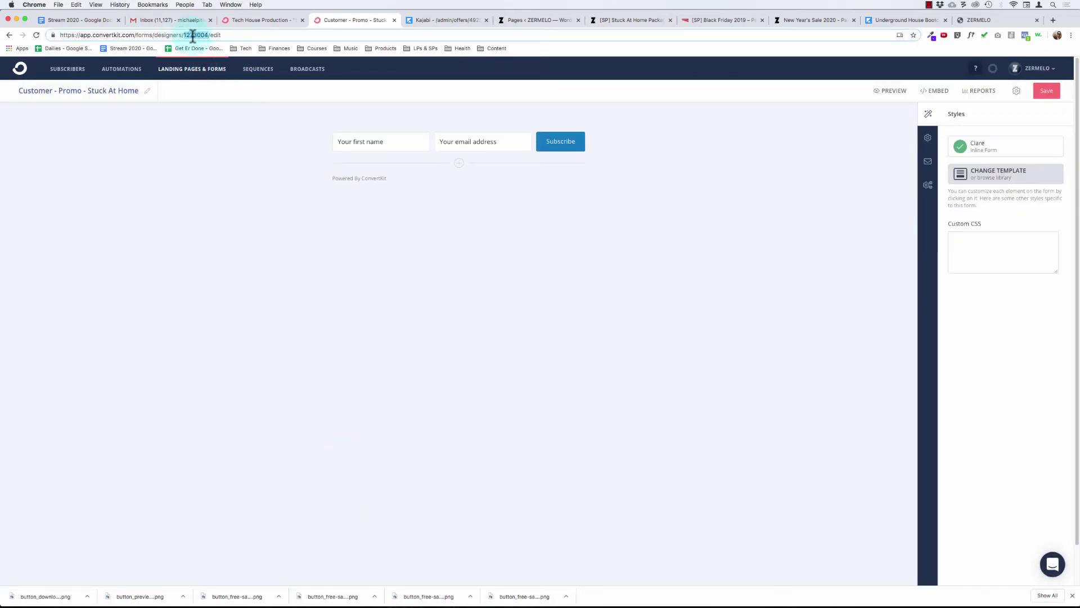
click(241, 269)
double_click(189, 34)
key(super+c)
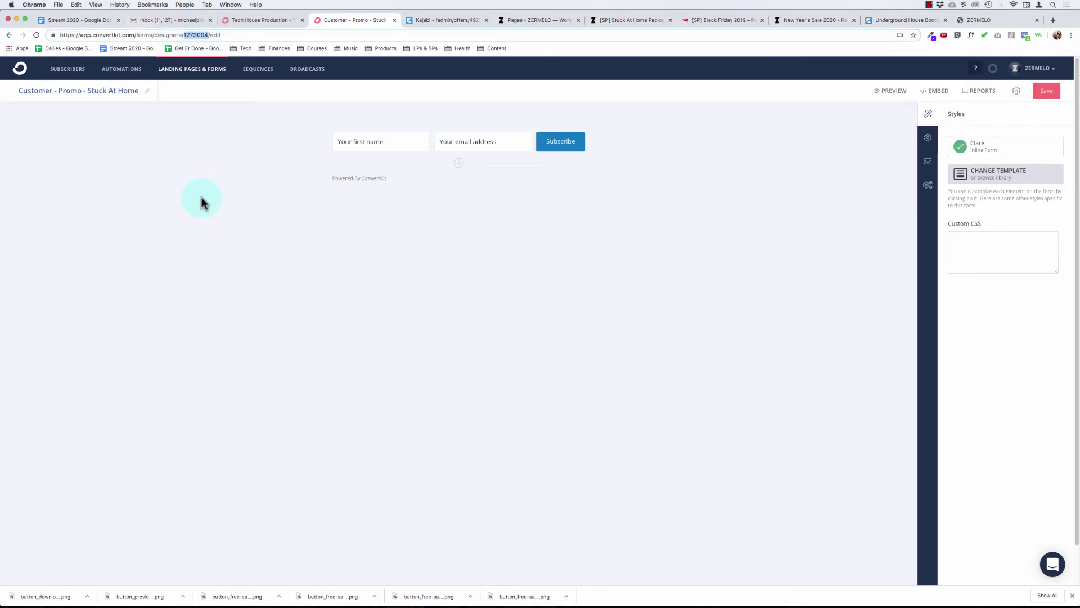
click(202, 197)
Step: Switch to Kajabi and set the Stuck At Home Package offer to send members to ConvertKit as third party email provider after purchase
click(437, 21)
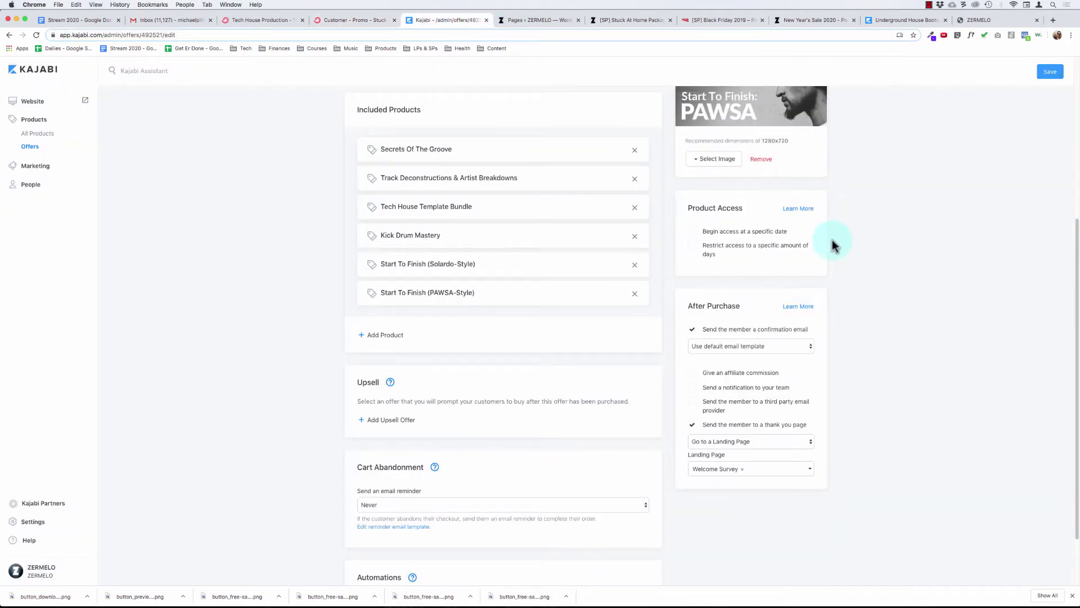
scroll(860, 317, up, 5)
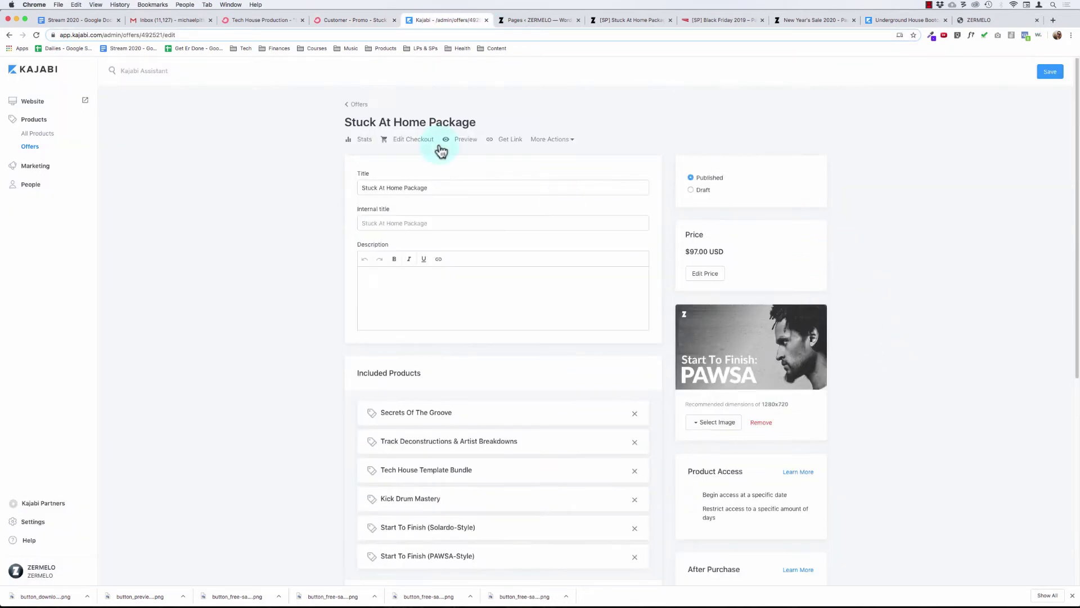
drag(343, 117, 582, 131)
click(927, 315)
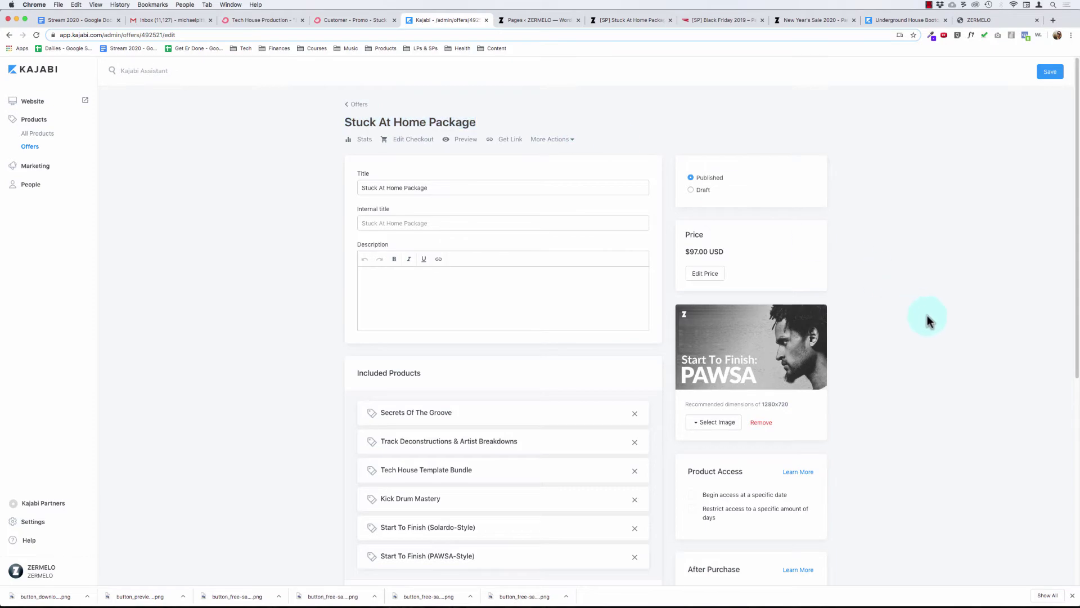
scroll(926, 315, down, 1)
scroll(816, 390, down, 5)
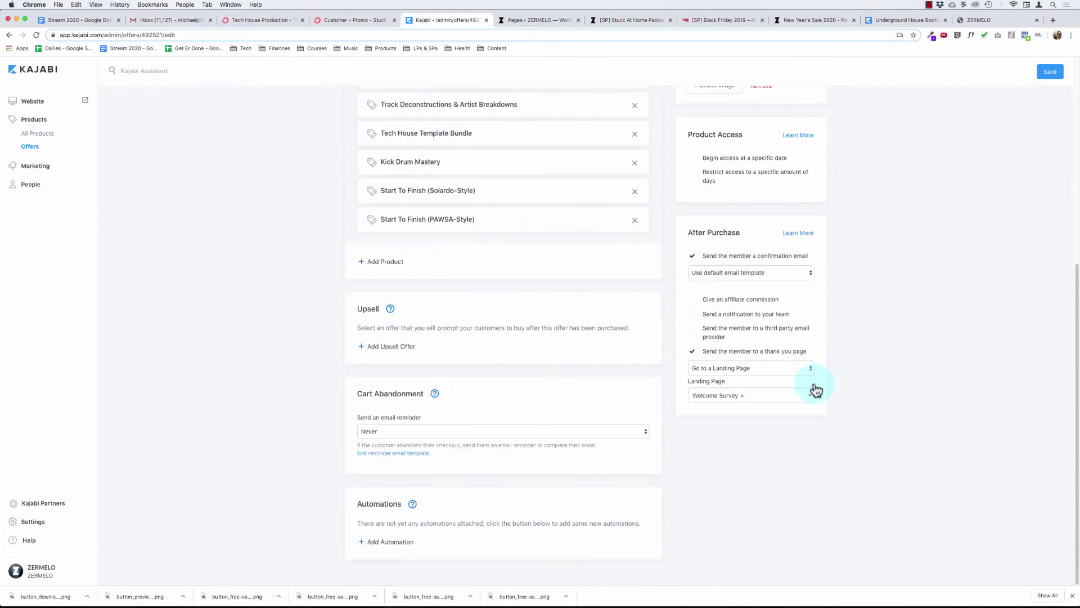
click(692, 332)
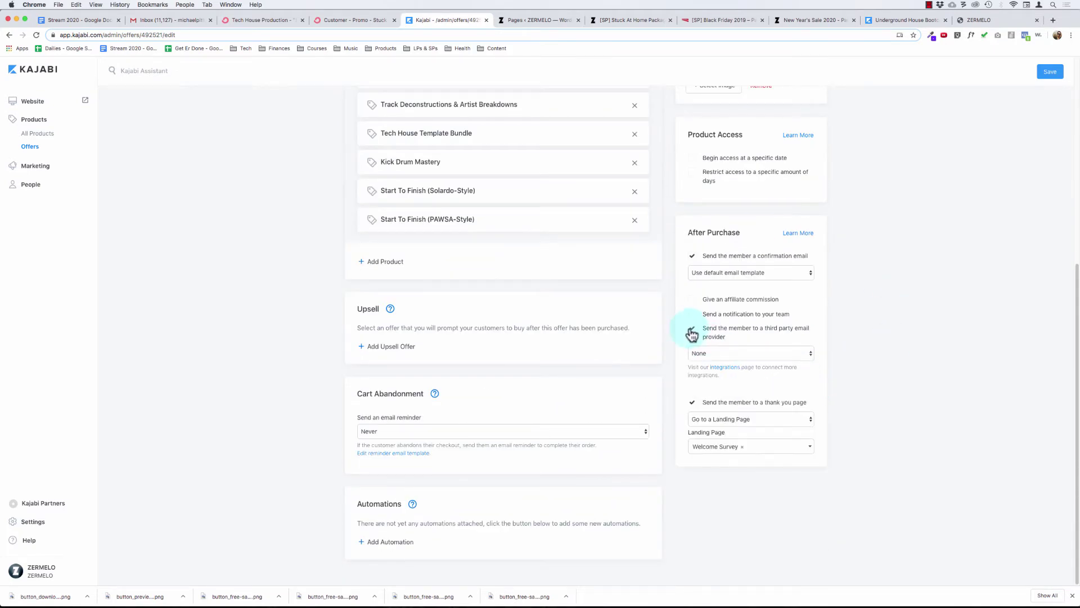
click(733, 355)
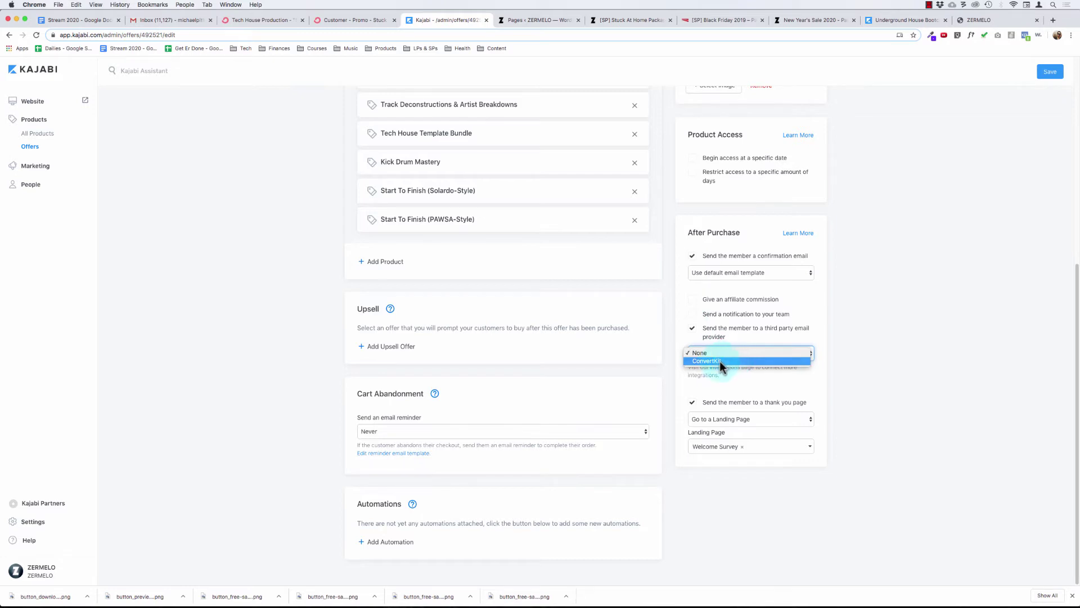
click(720, 361)
Step: Paste the copied ConvertKit form ID 1273004 as the offer's Form ID and save the offer
click(707, 402)
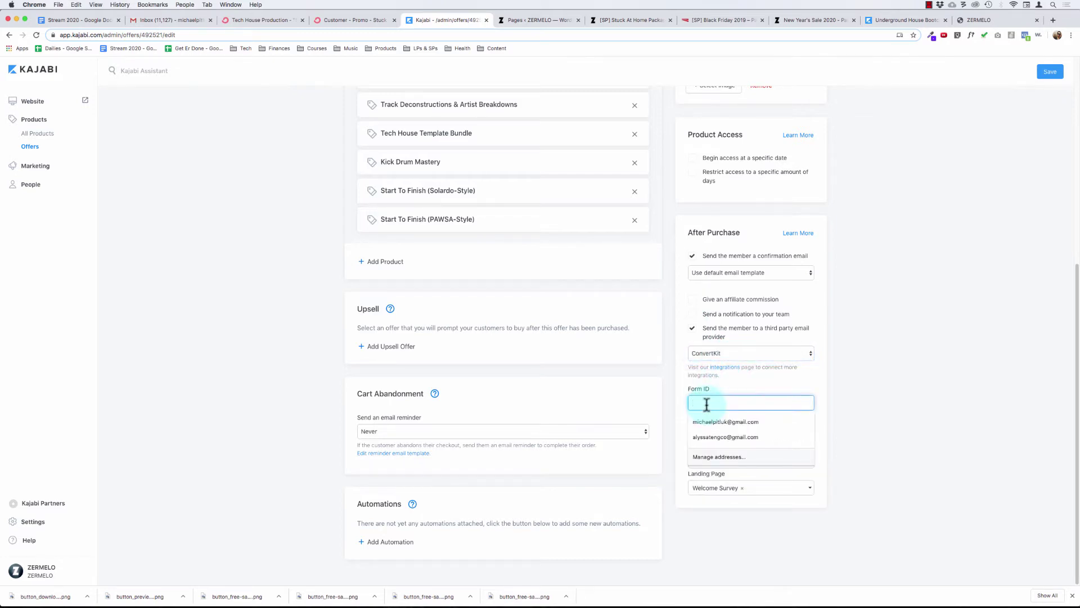
key(super+v)
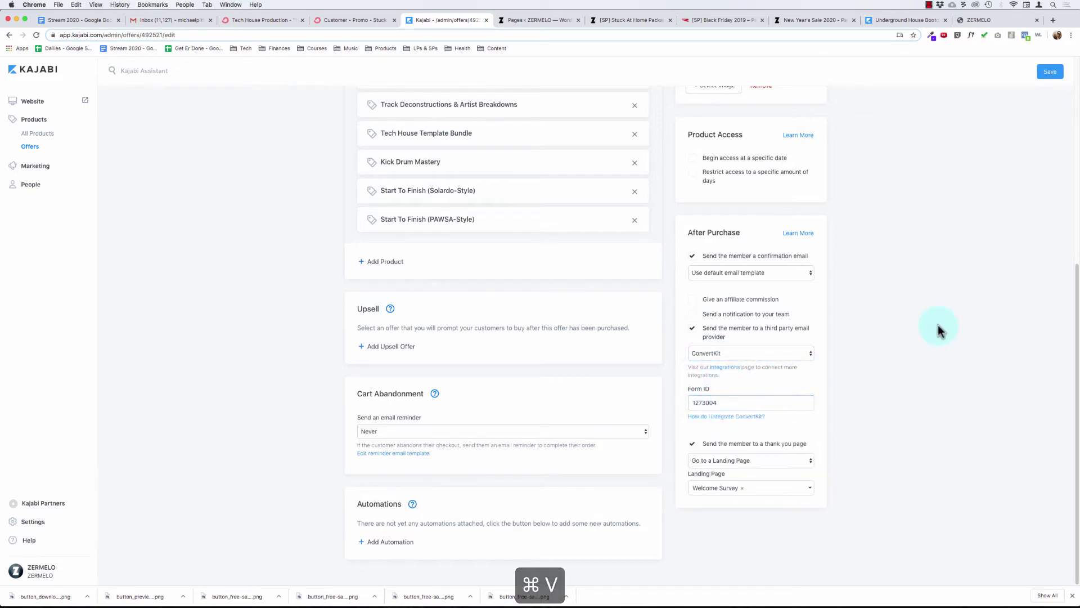
click(1052, 72)
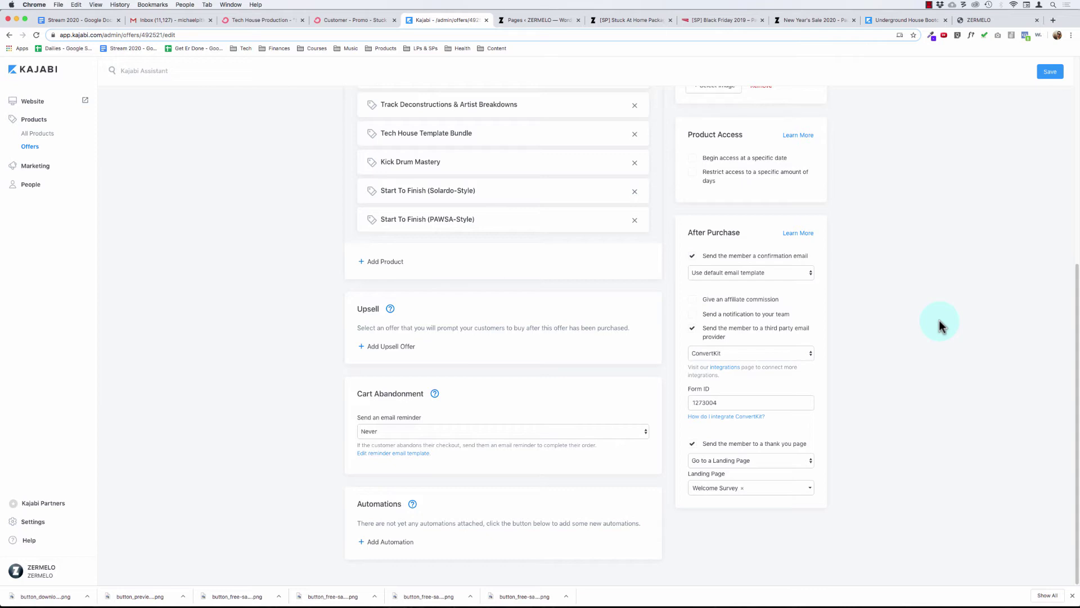
scroll(934, 330, up, 6)
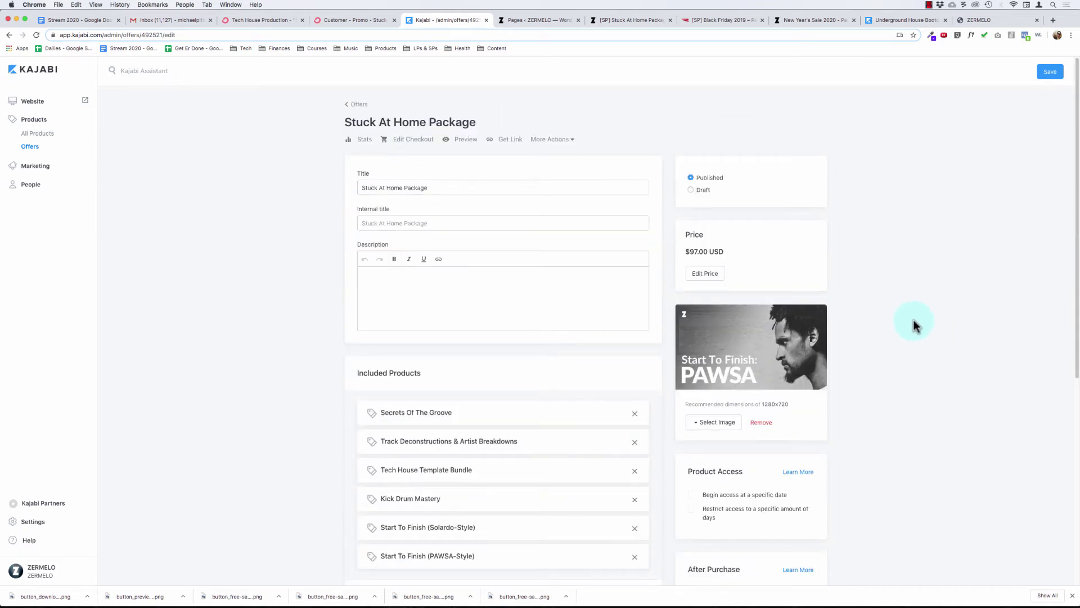
drag(342, 121, 466, 126)
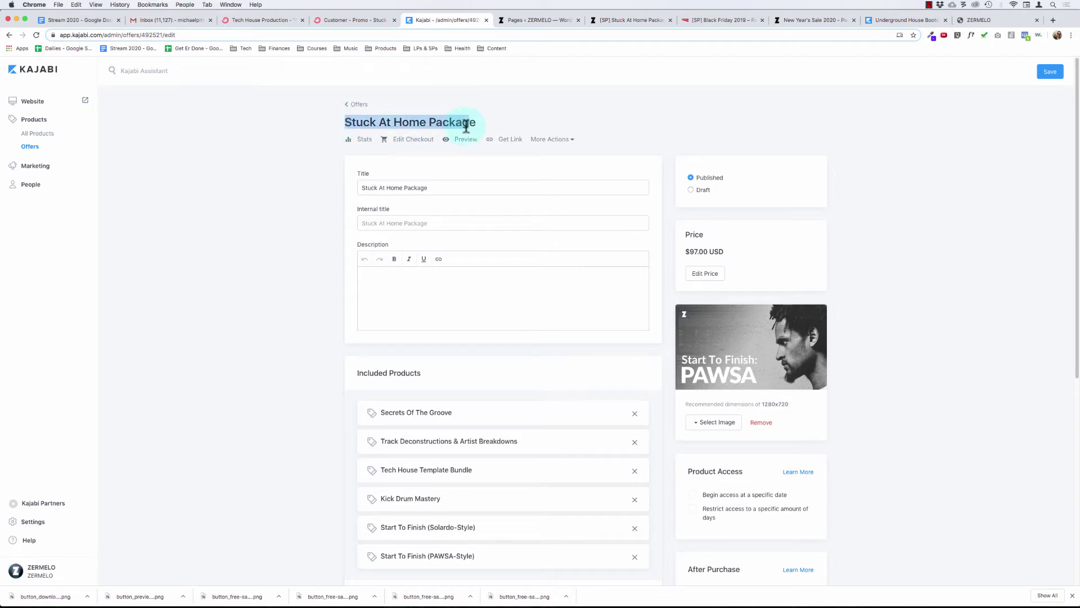
click(482, 123)
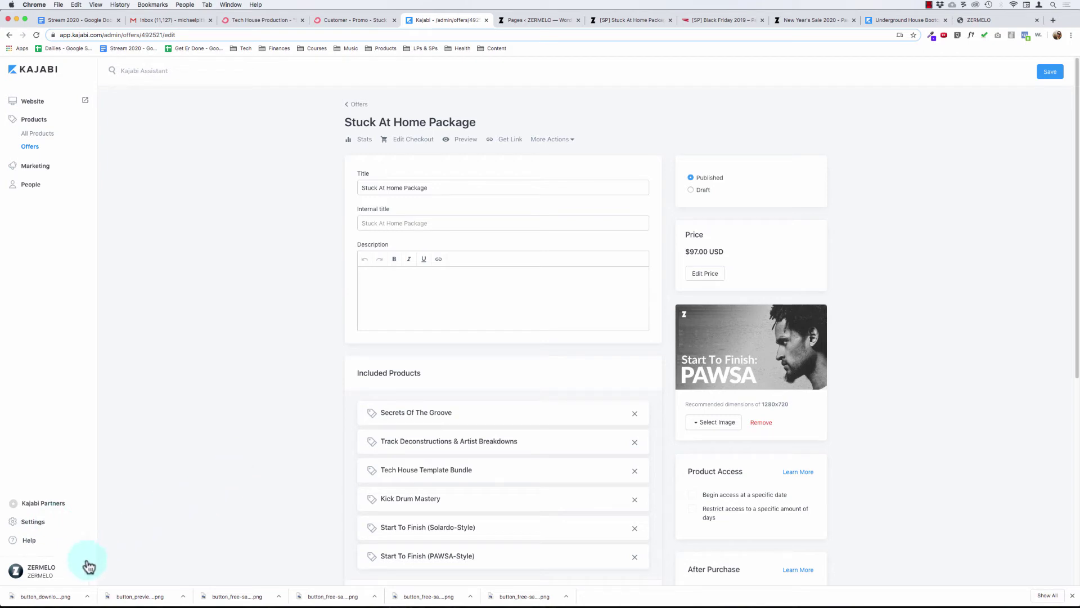
Step: Open the site's Third Party Integrations settings and examine the ConvertKit integration with its API key field
click(33, 522)
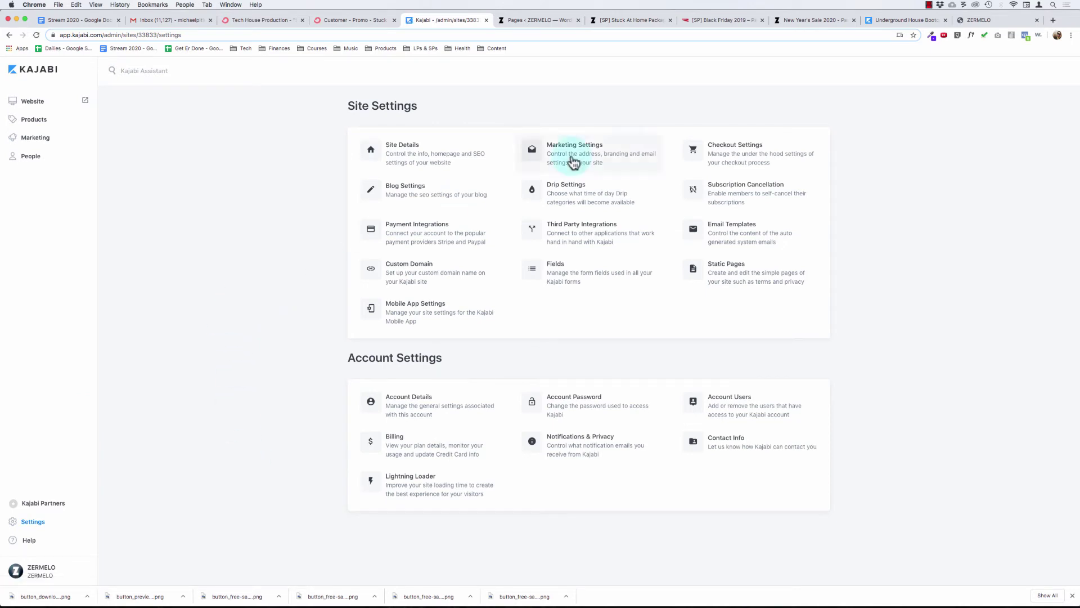
click(586, 239)
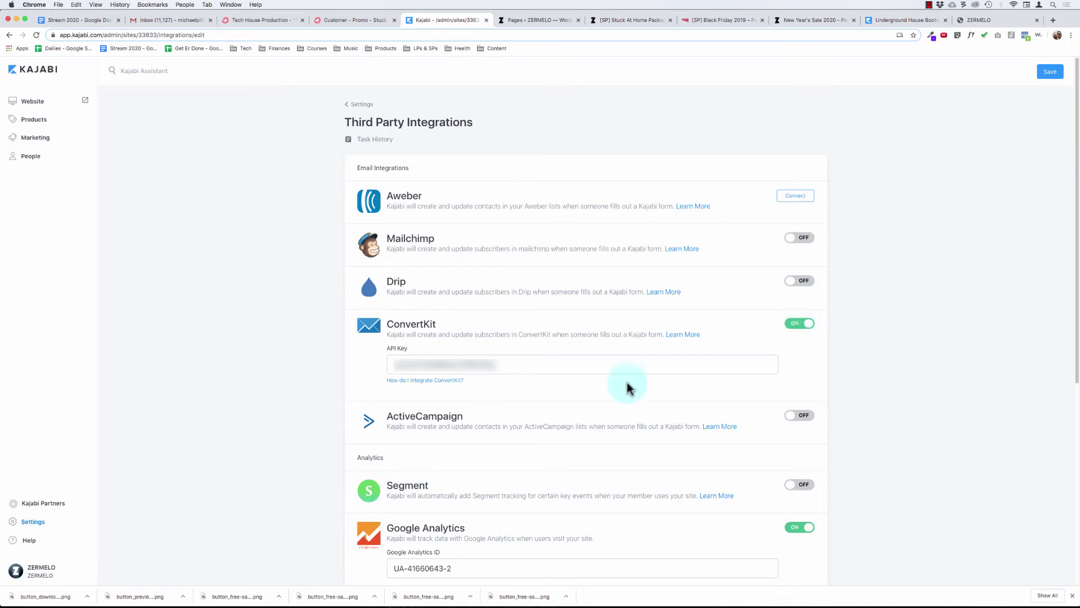
click(437, 363)
click(282, 393)
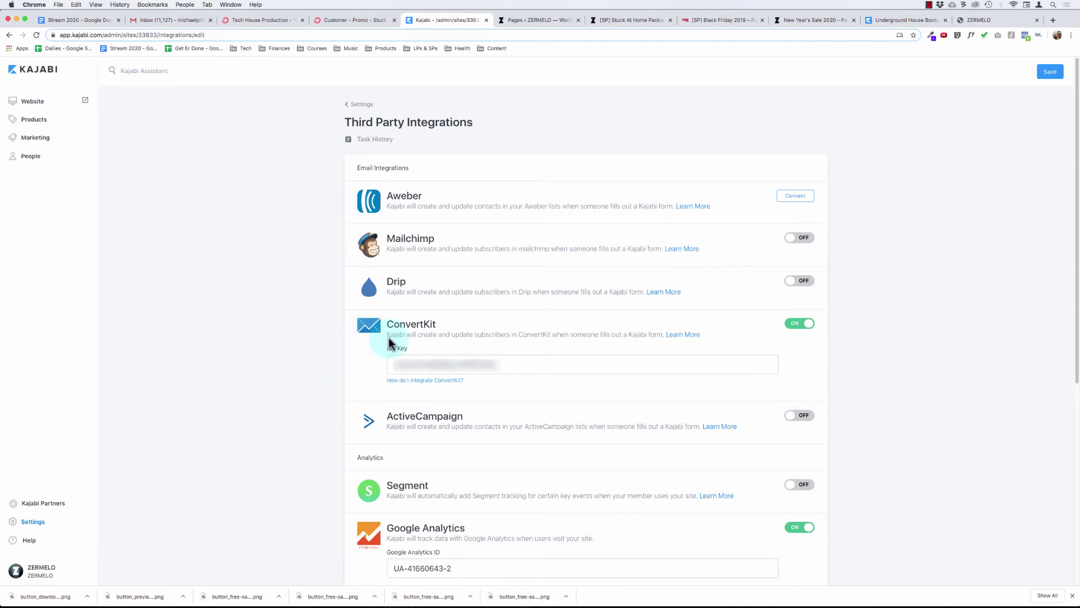
Step: Switch to ConvertKit to view the account settings options, and return to Kajabi to review the ConvertKit API key field and on/off setting
click(356, 20)
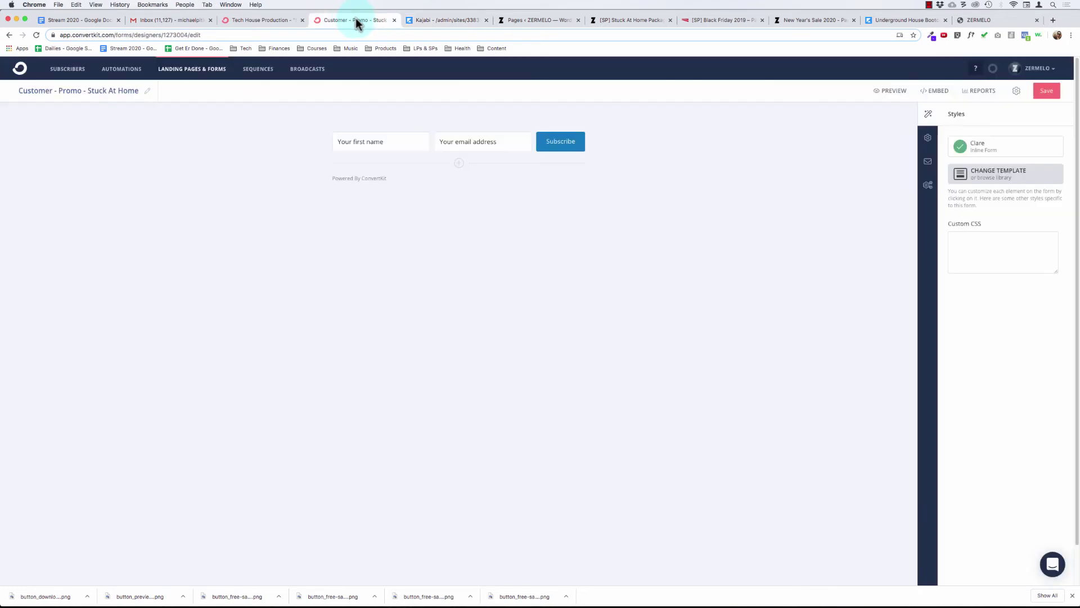
click(1038, 69)
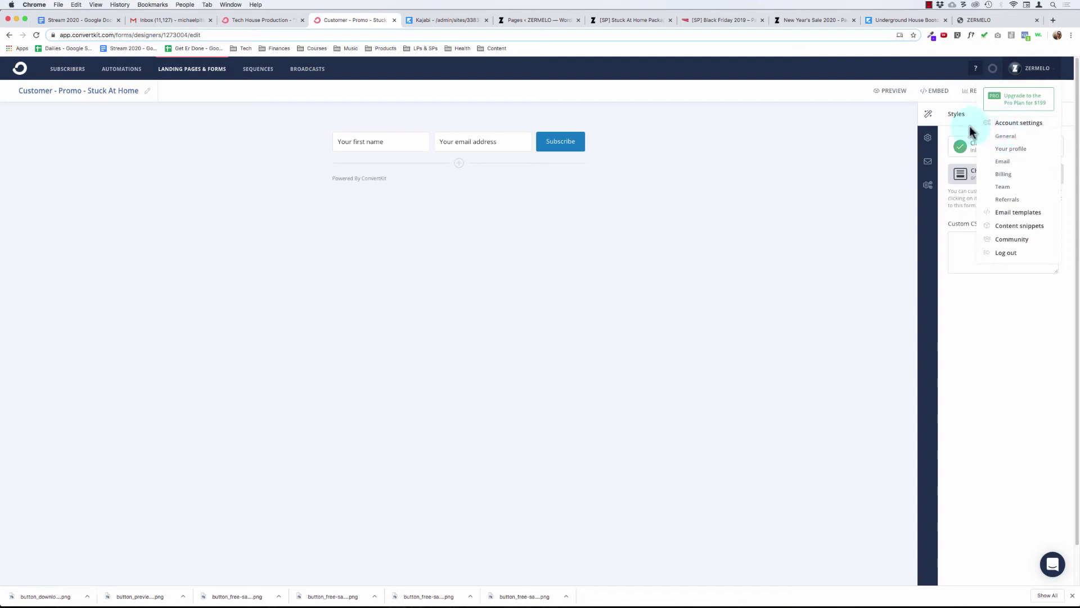
click(447, 21)
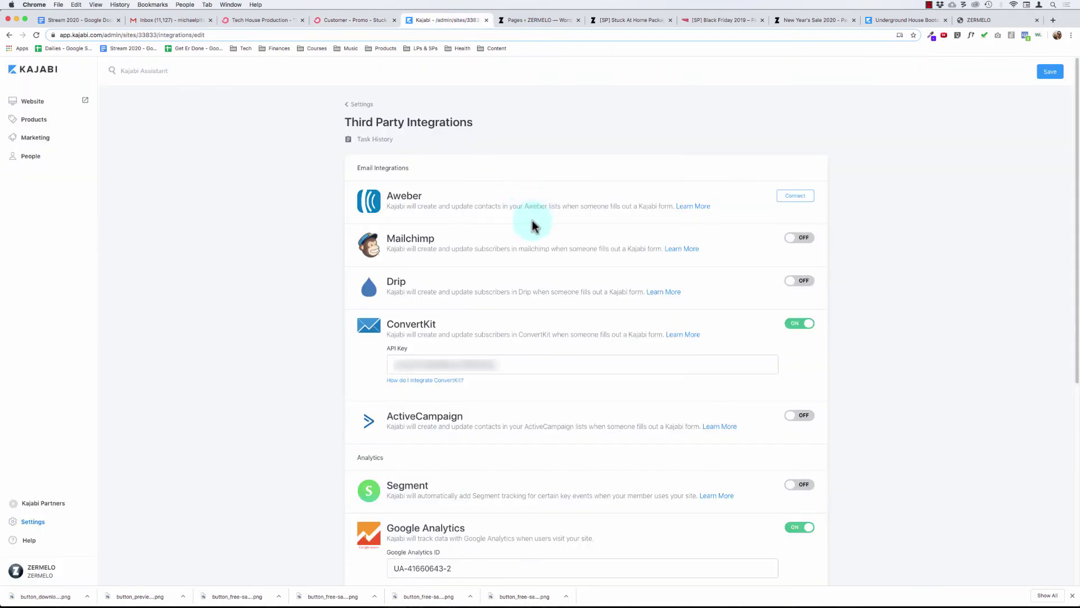
click(478, 363)
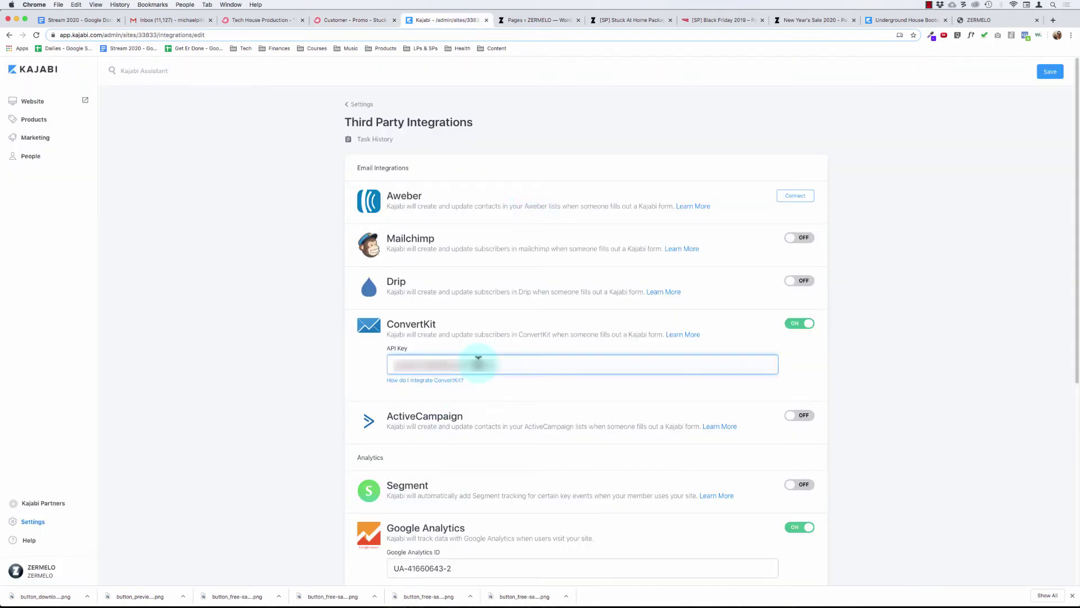
click(798, 324)
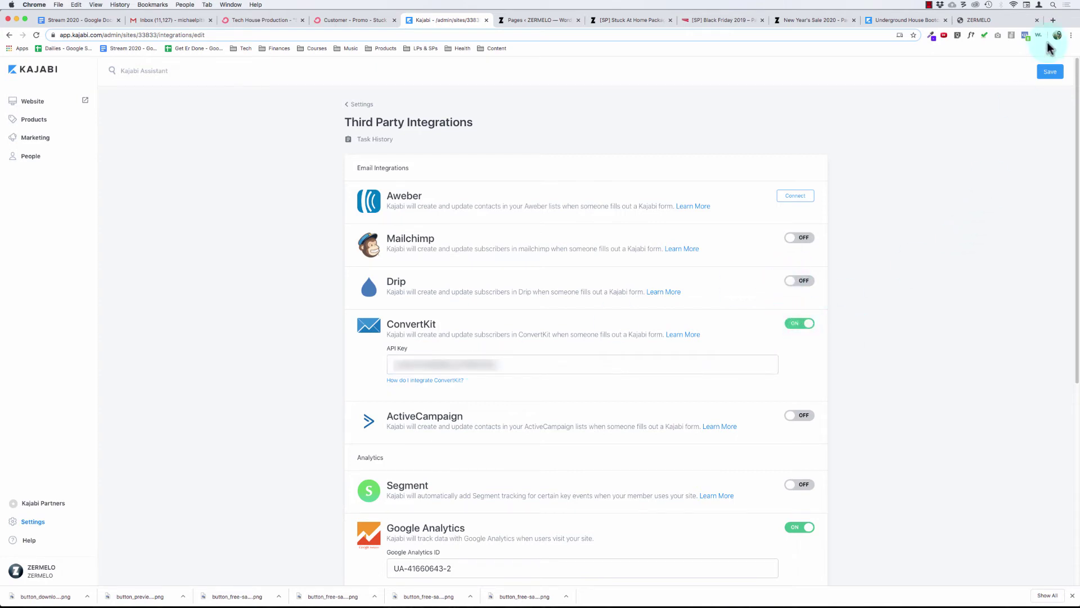
Step: Save the Kajabi third party integration settings and switch to the ConvertKit broadcast for the "Stuck At Home" sale
click(1049, 72)
click(228, 198)
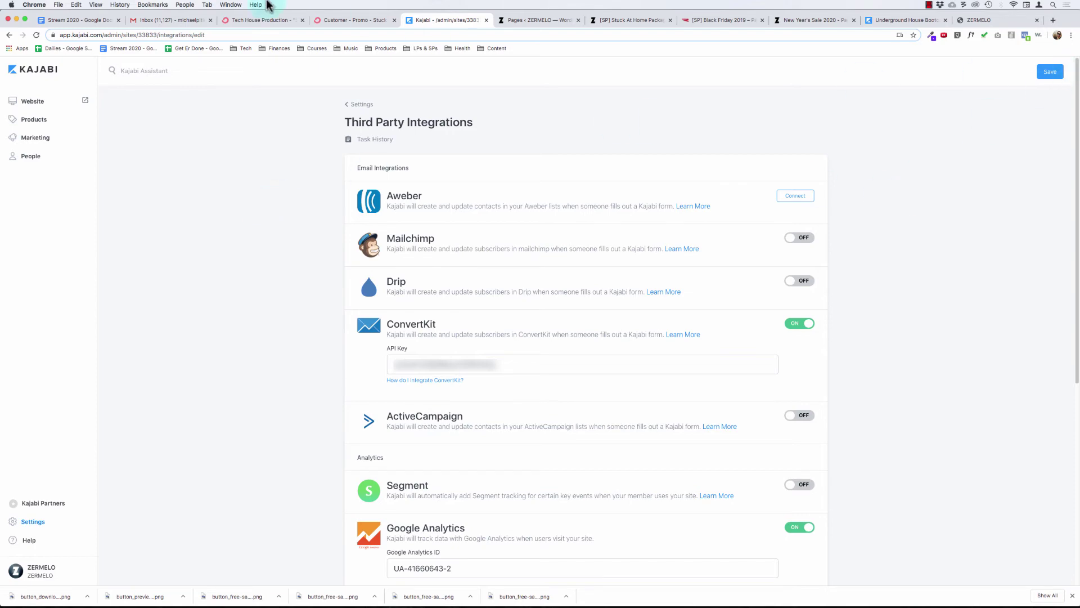
click(345, 20)
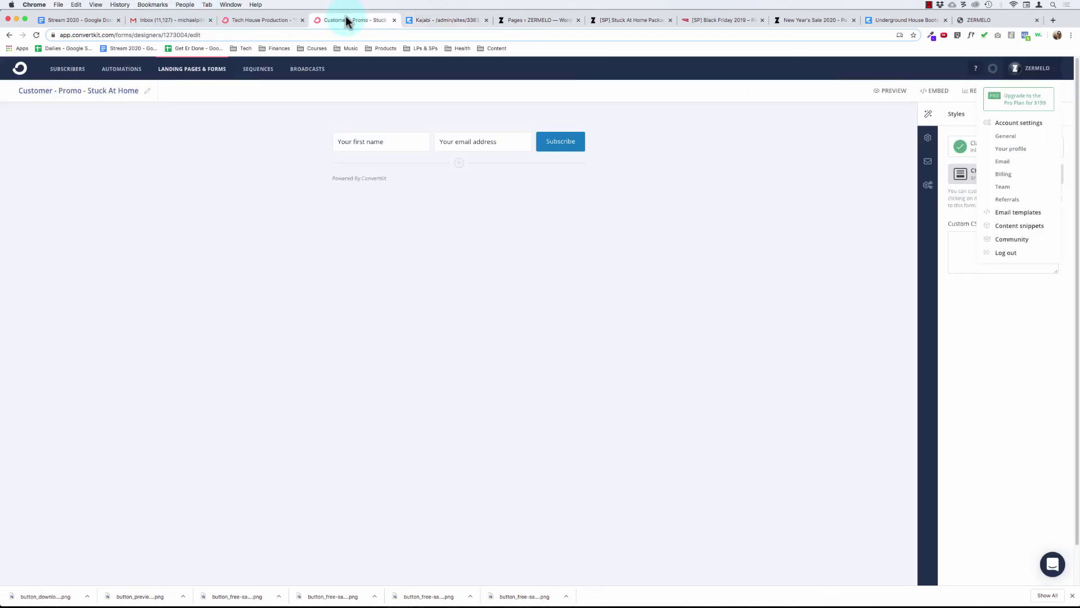
click(271, 21)
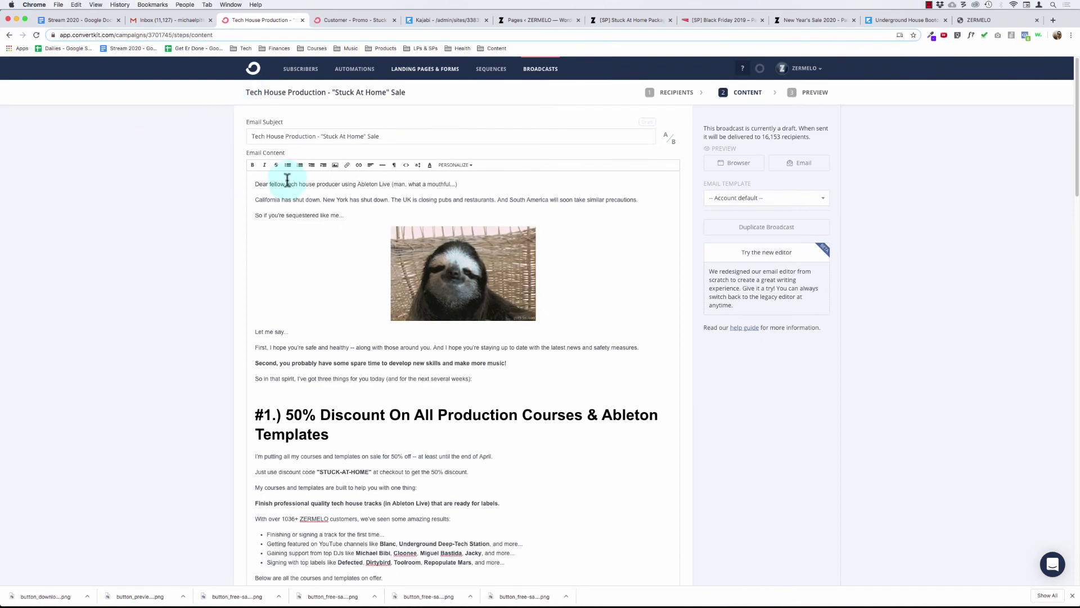
Step: Examine the broadcast email's course, template and package offers, including the Stuck At Home Package button, and check the recipients
scroll(298, 271, down, 5)
scroll(298, 272, down, 7)
scroll(297, 272, up, 8)
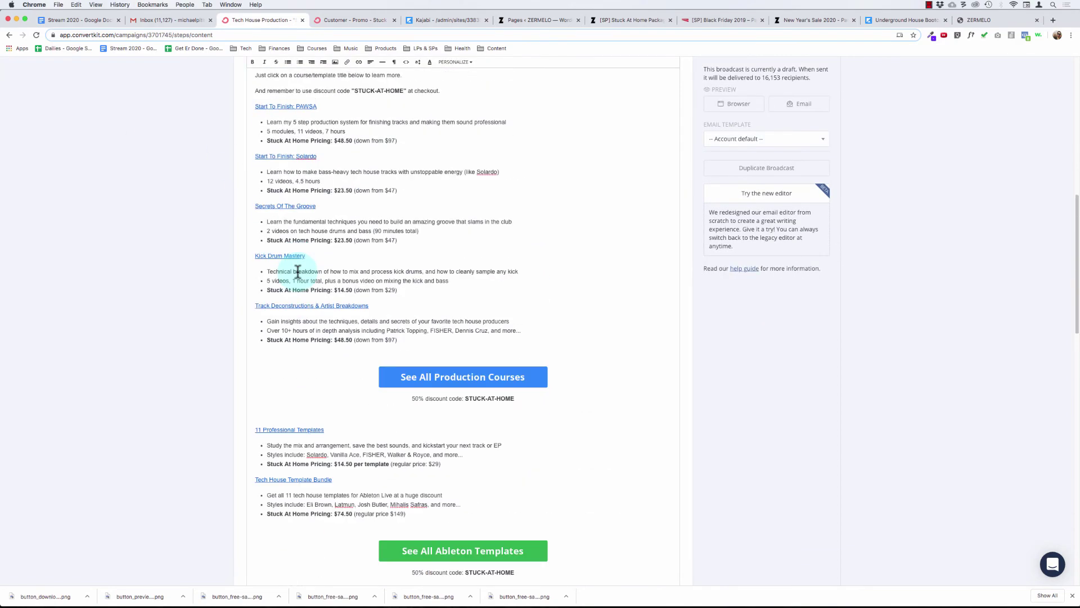
scroll(298, 271, down, 6)
scroll(297, 271, down, 8)
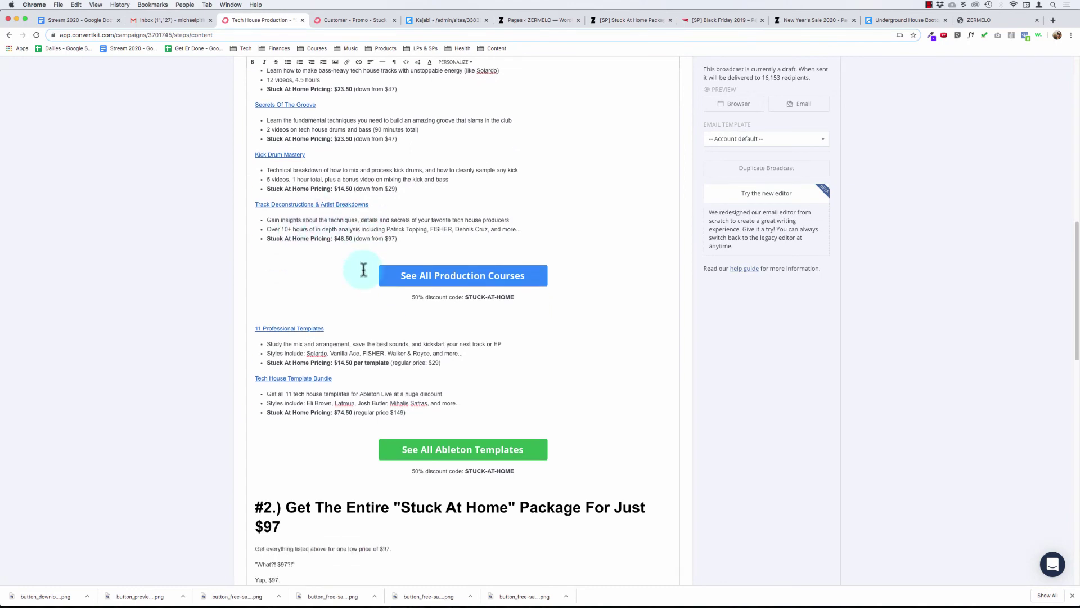
scroll(465, 450, down, 3)
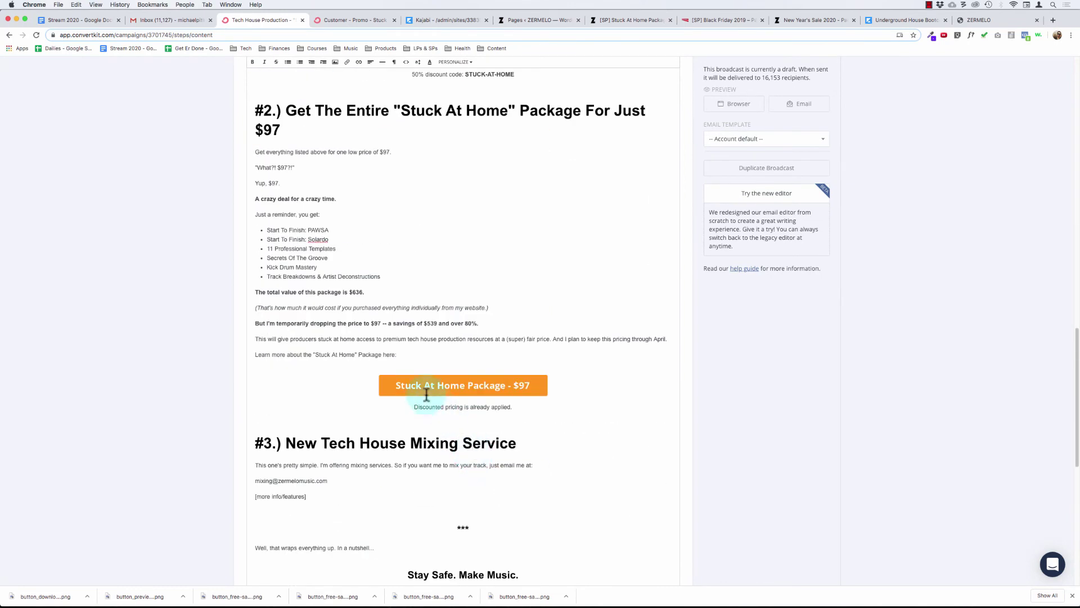
double_click(581, 380)
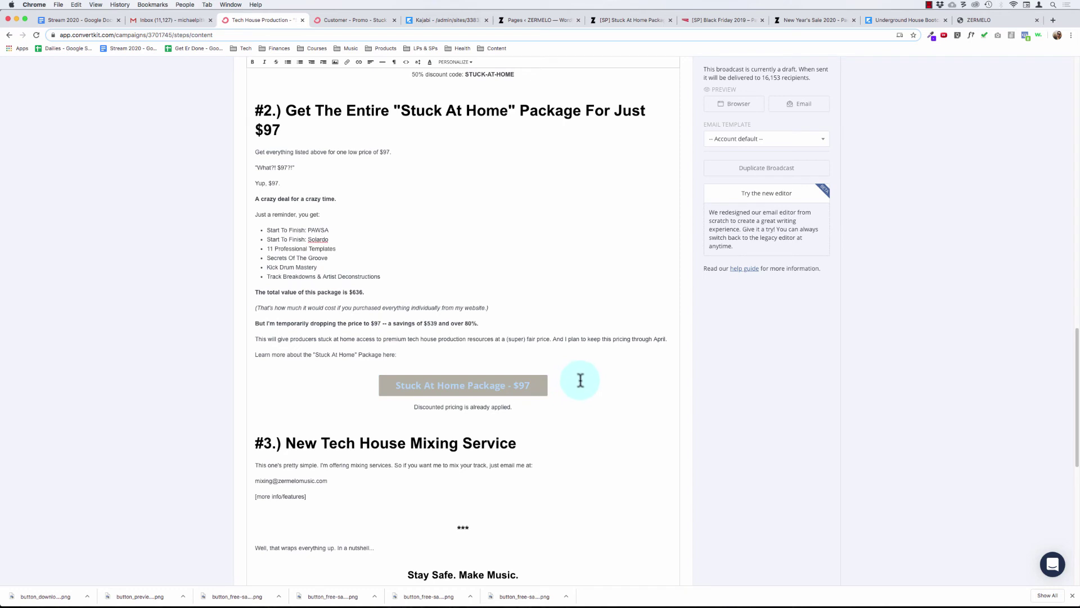
click(580, 380)
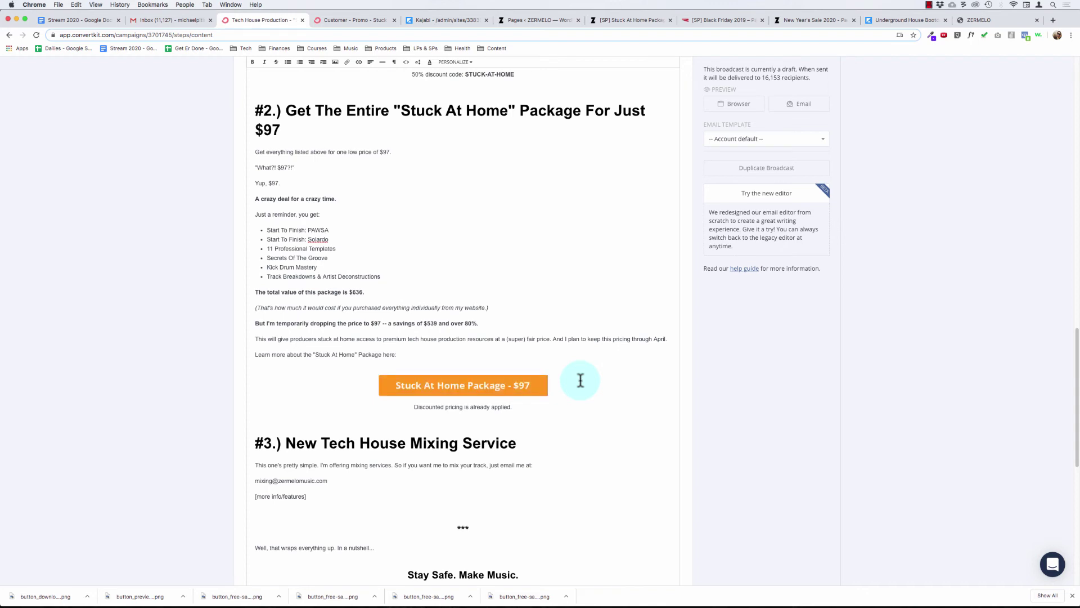
drag(363, 391, 568, 383)
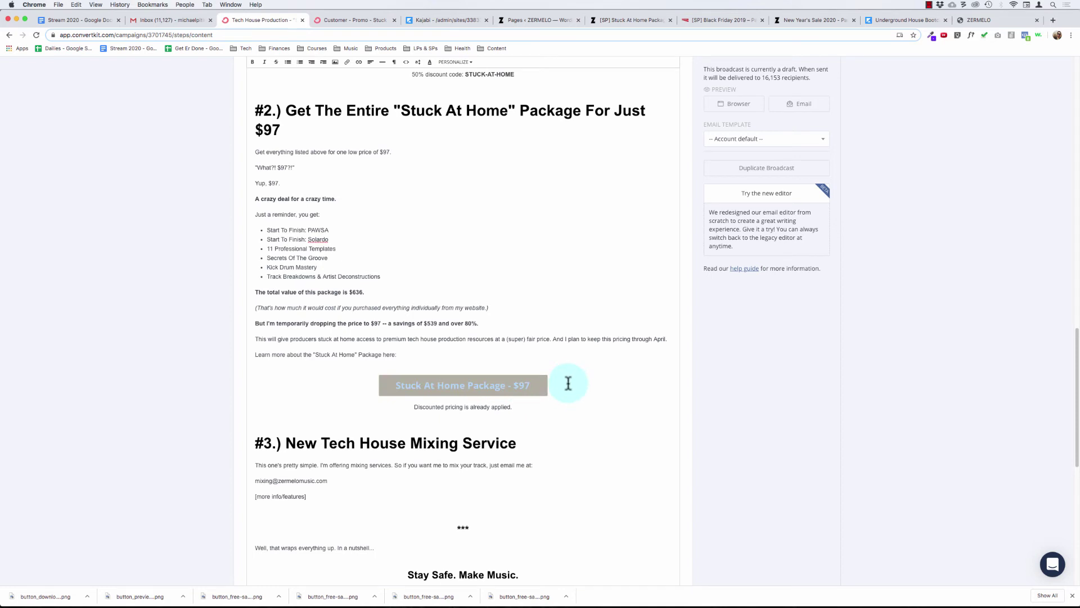
click(569, 383)
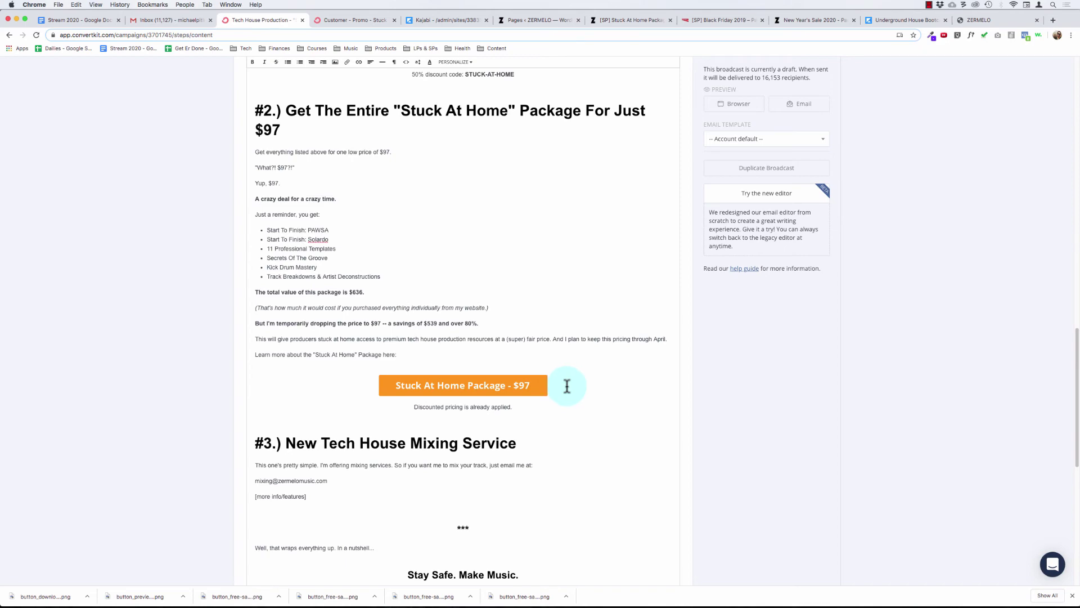
scroll(567, 385, up, 1)
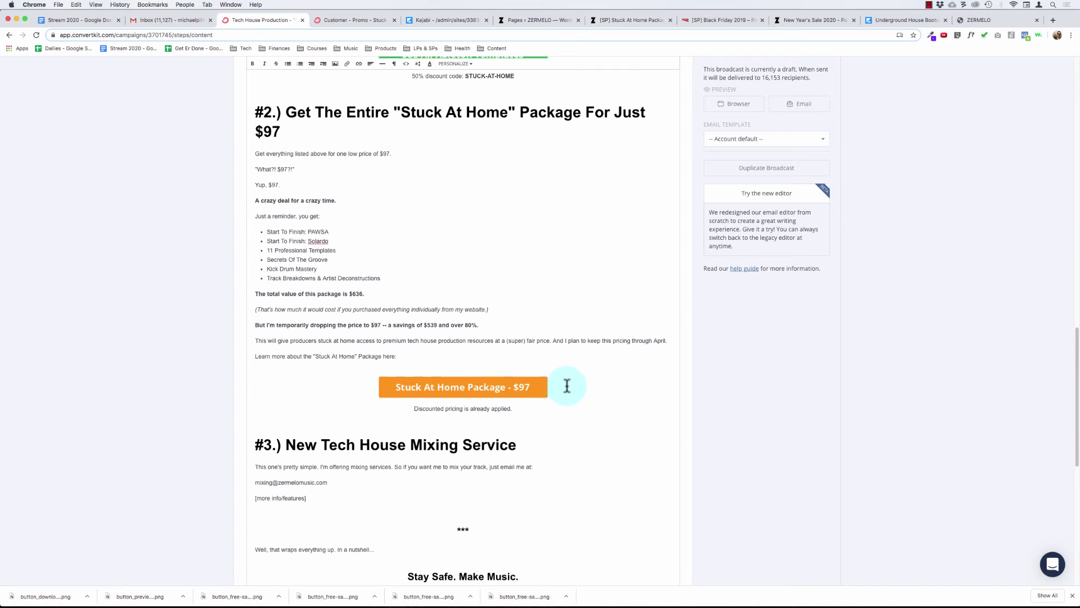
scroll(567, 386, up, 15)
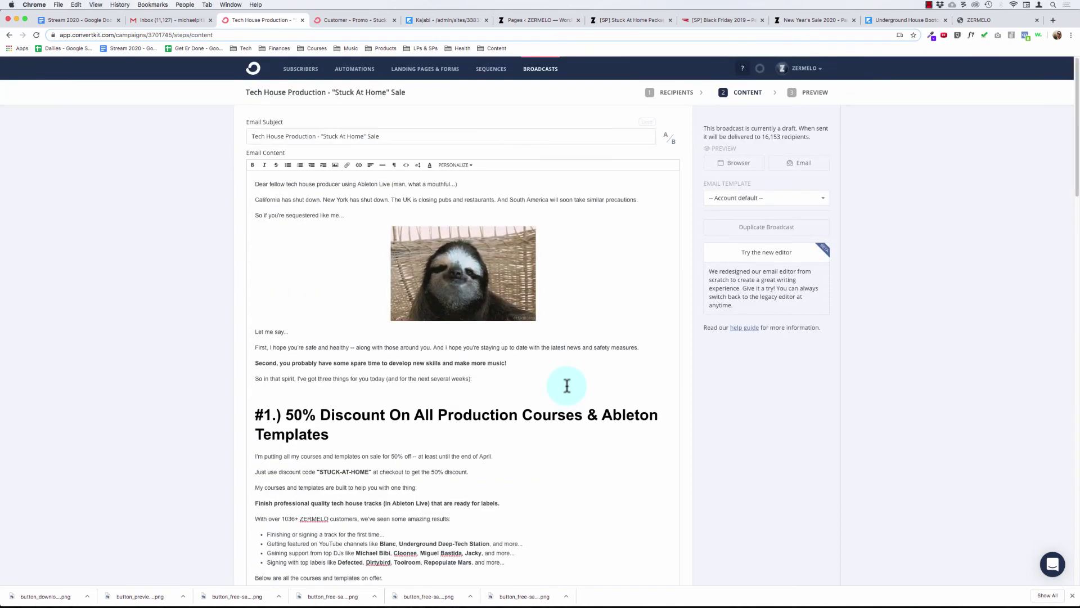
click(676, 96)
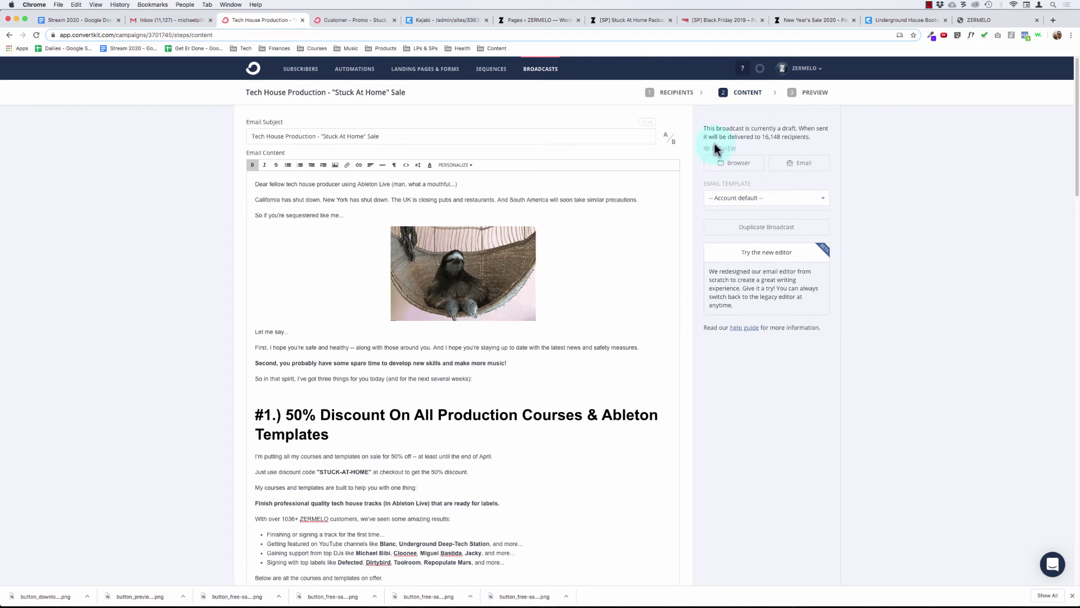
Step: Switch to the TextEdit checklist and prefix the "Connect Kajabi and Convertkit" and "Checkout/Offer (Kajabi)" lines with "XXX -"
key(super+Tab)
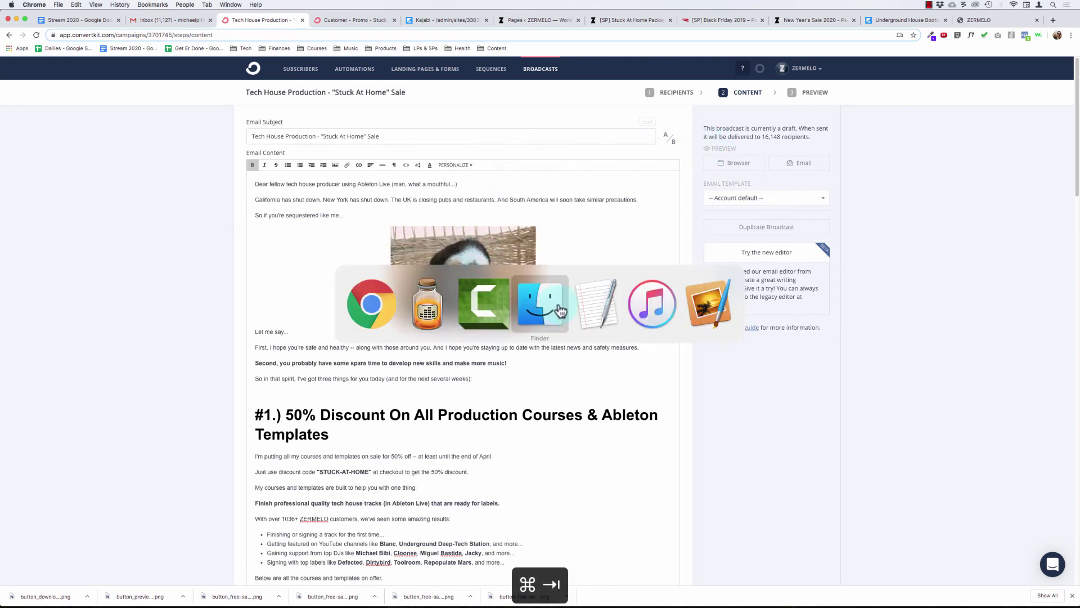
click(596, 306)
scroll(501, 312, down, 1)
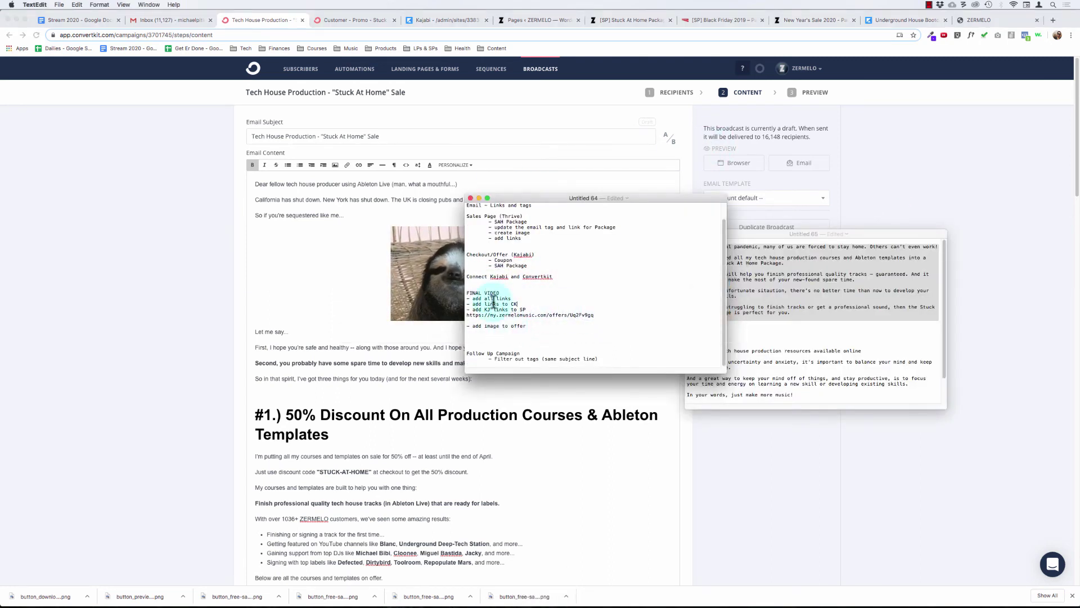
scroll(498, 301, up, 1)
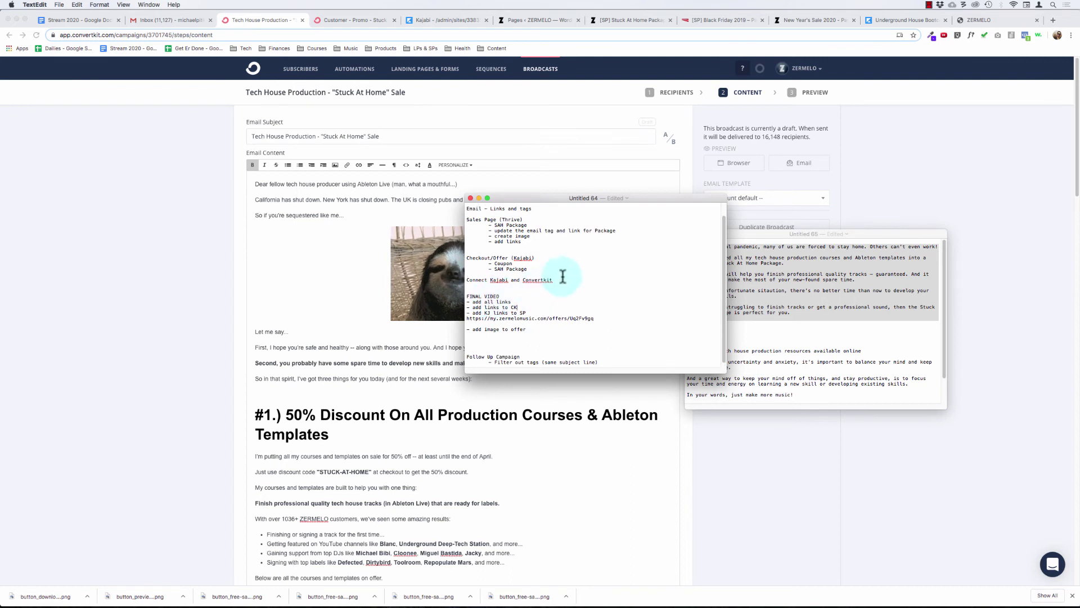
click(563, 276)
text(XXX -)
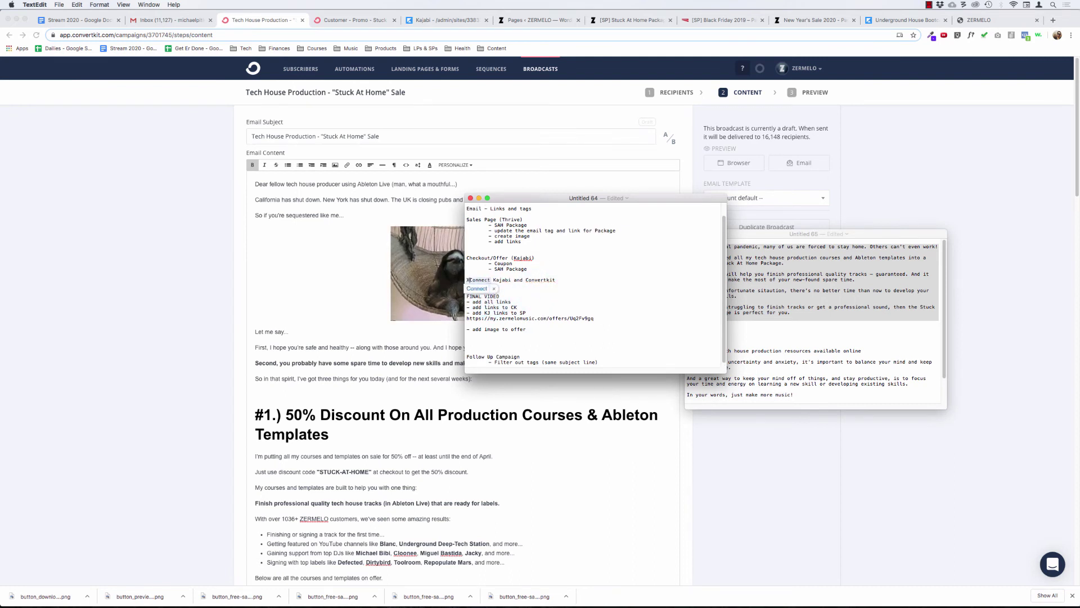
key(super+Left)
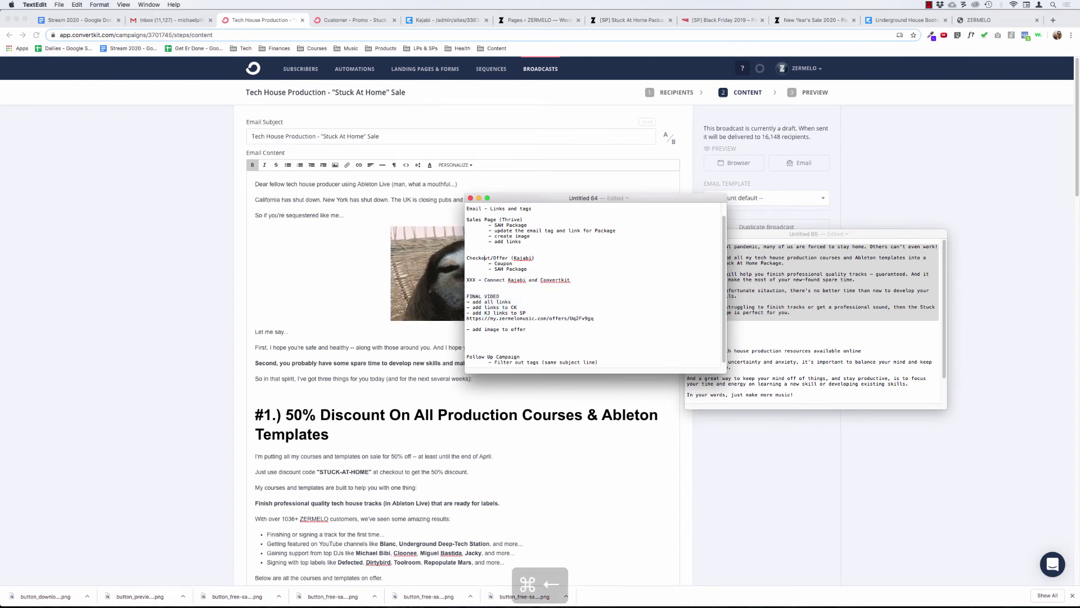
text(XXX -)
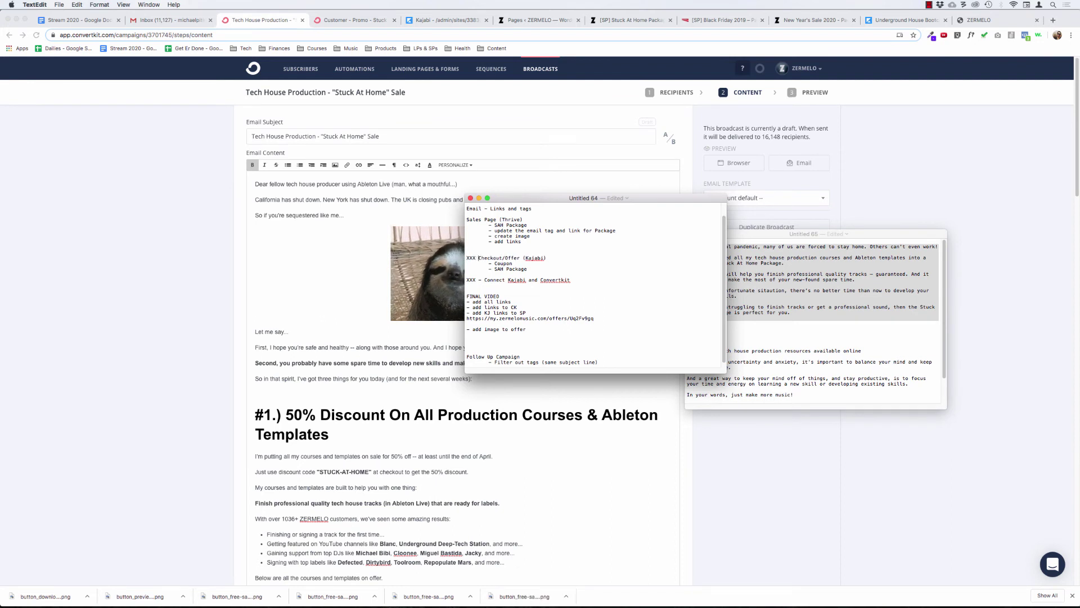
Step: Prefix the "Sales Page (Thrive)" and "Email - Links and tags" checklist lines with "XXX -"
key(Up)
key(super+Left)
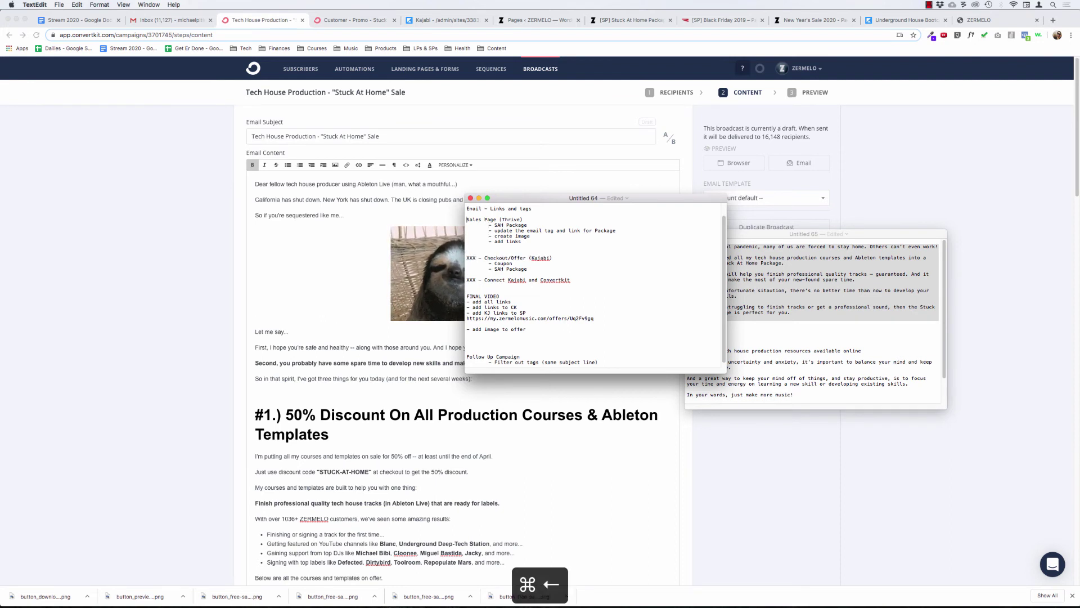
text(XXX -)
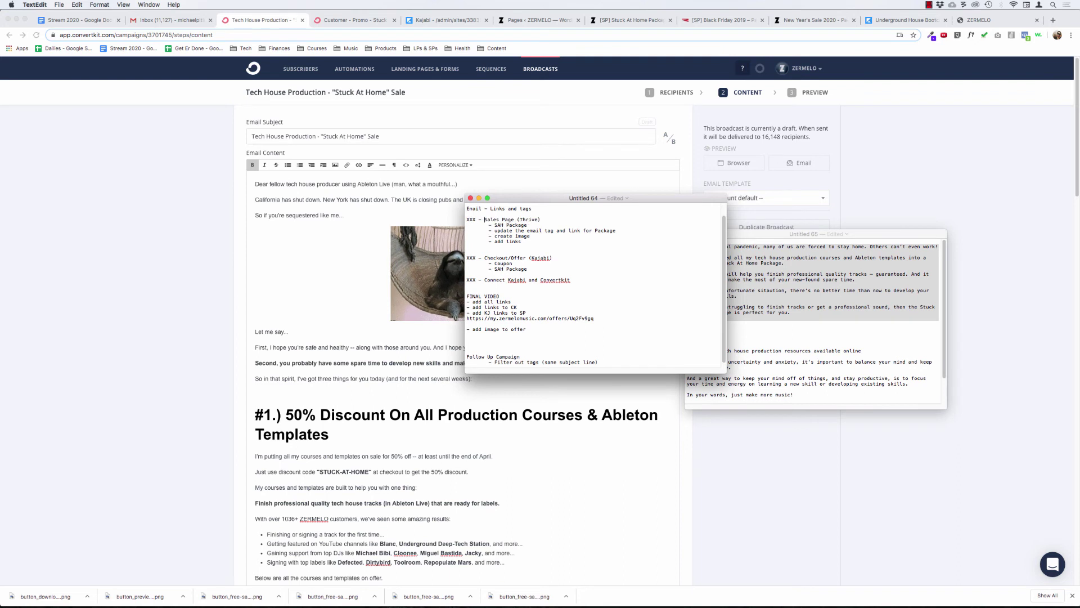
key(super+Left)
text(XXX -)
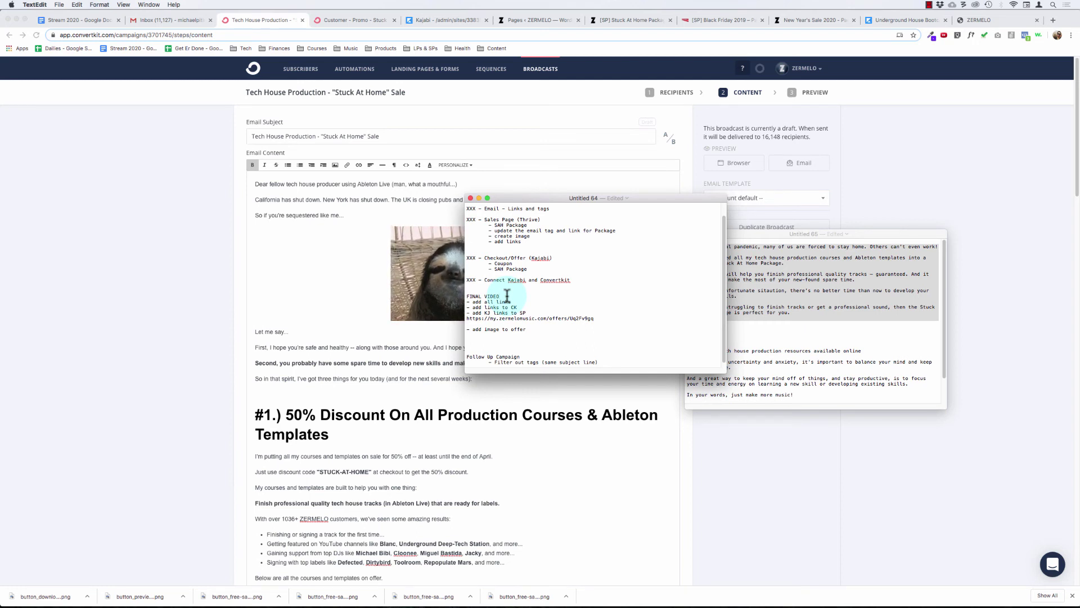
Step: Return to the ConvertKit broadcast and review the whole email draft, from the discount offers to the closing P.S. section
click(84, 411)
scroll(277, 366, down, 5)
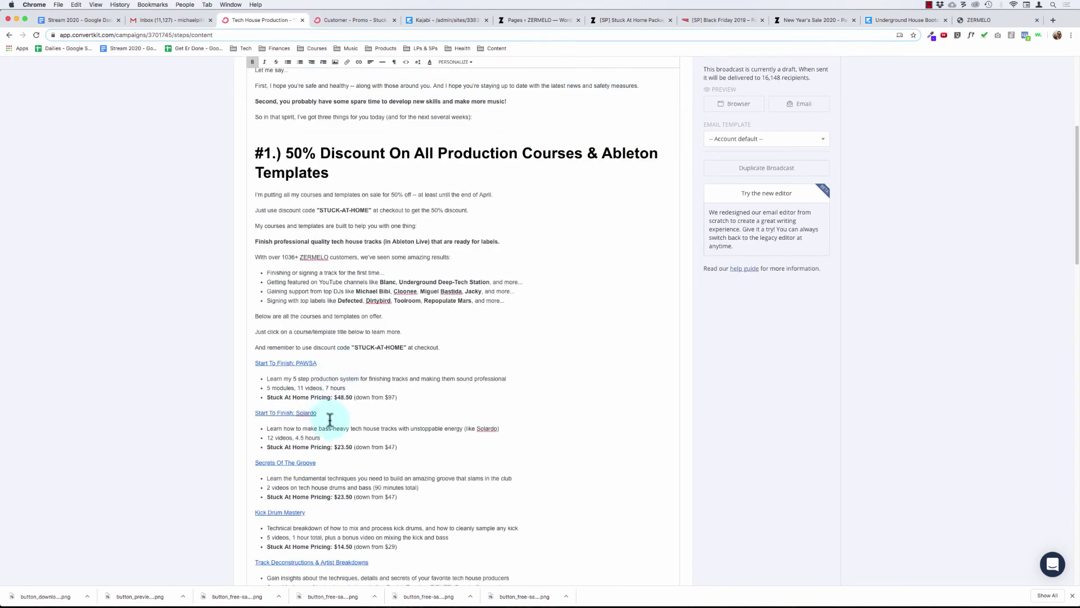
scroll(333, 416, down, 11)
scroll(341, 409, down, 5)
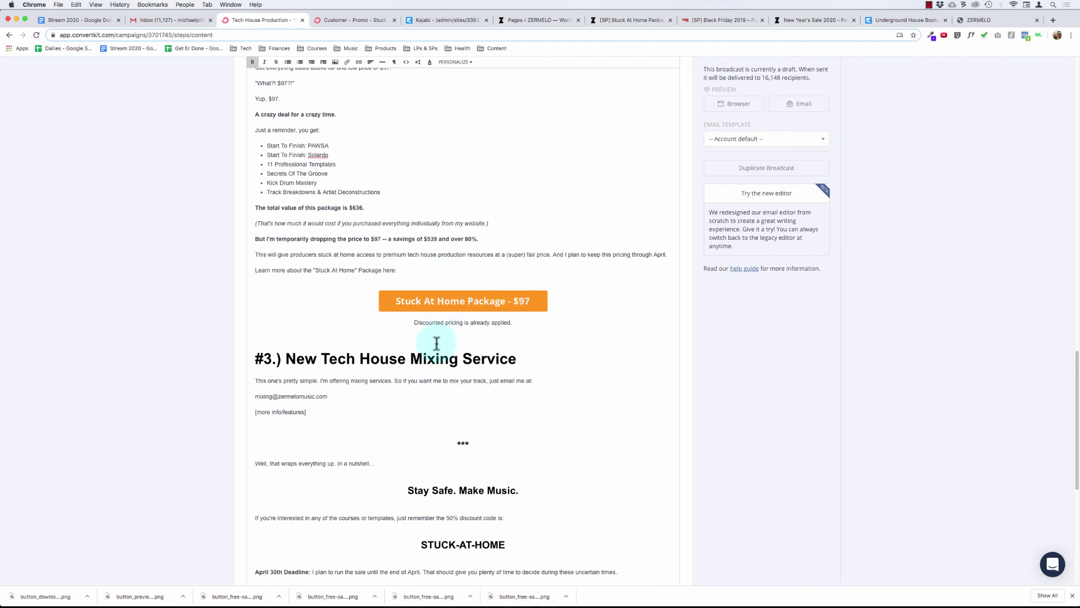
scroll(437, 343, down, 3)
scroll(436, 342, down, 5)
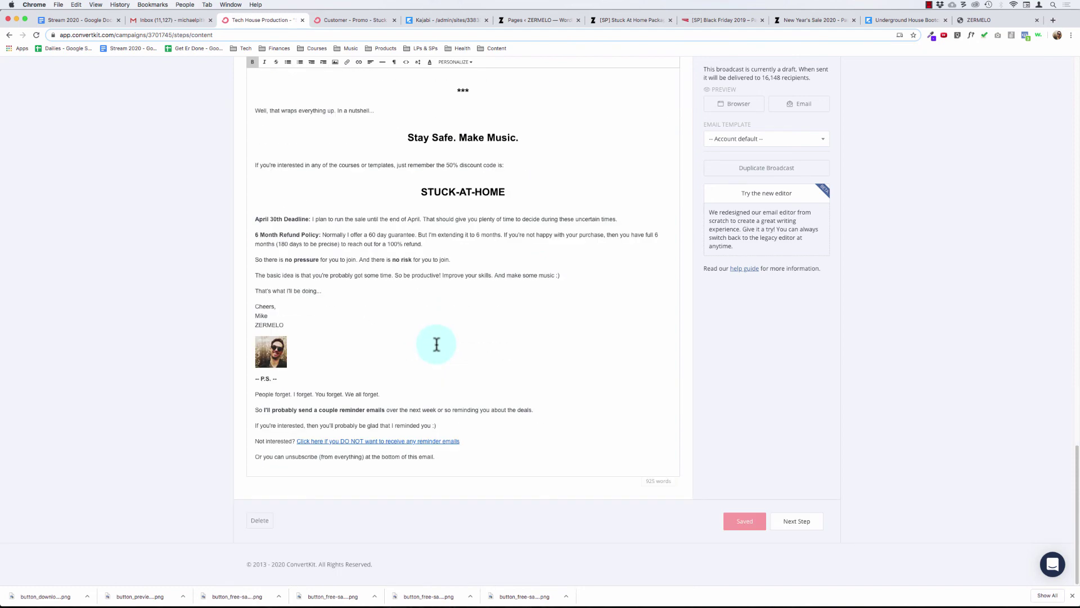
scroll(436, 342, up, 20)
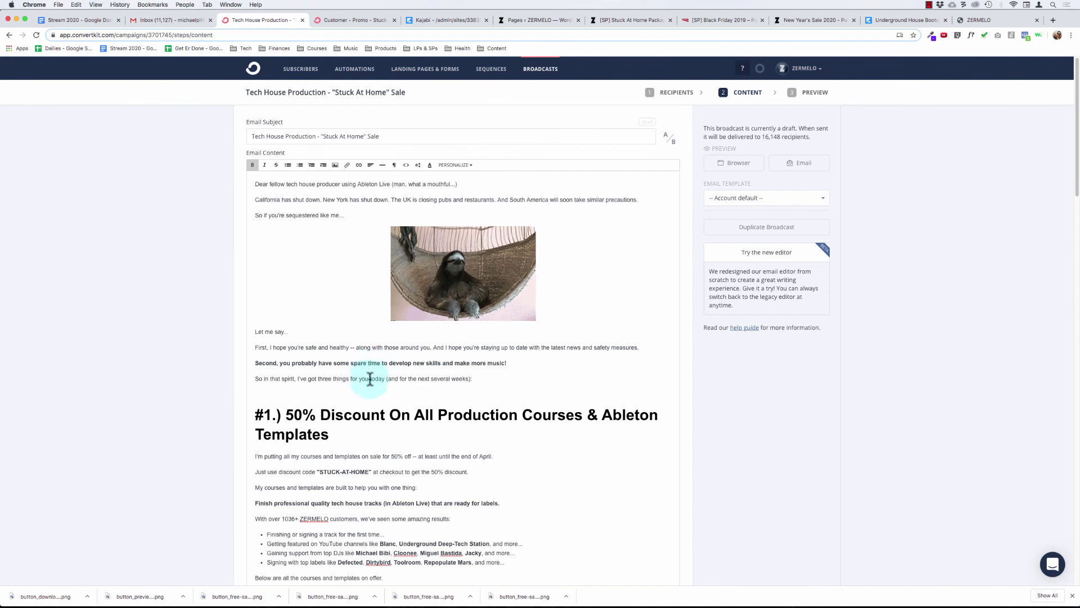
scroll(369, 368, down, 15)
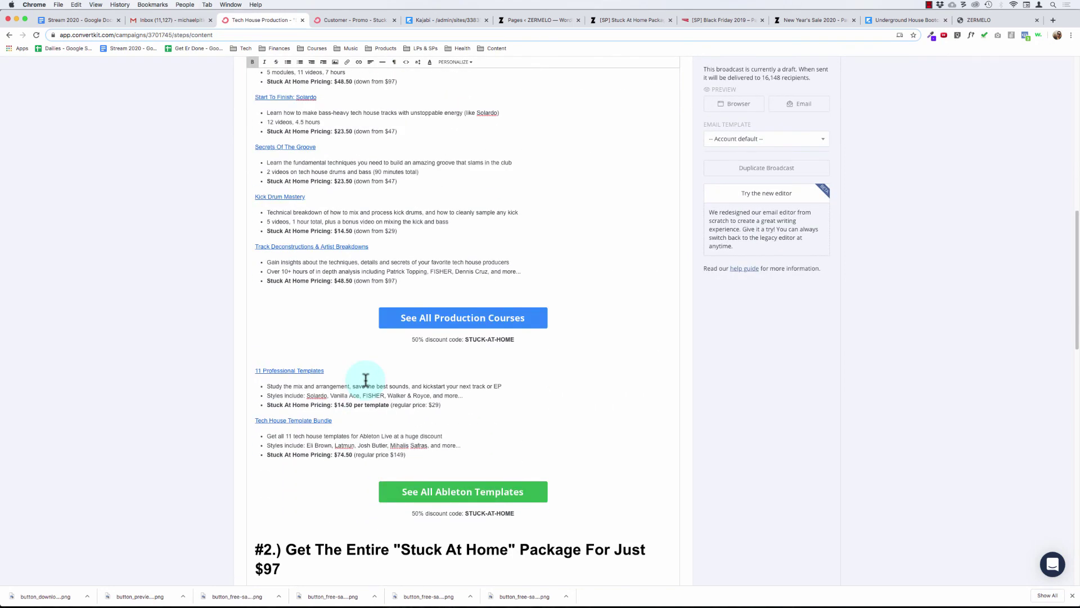
scroll(365, 380, down, 15)
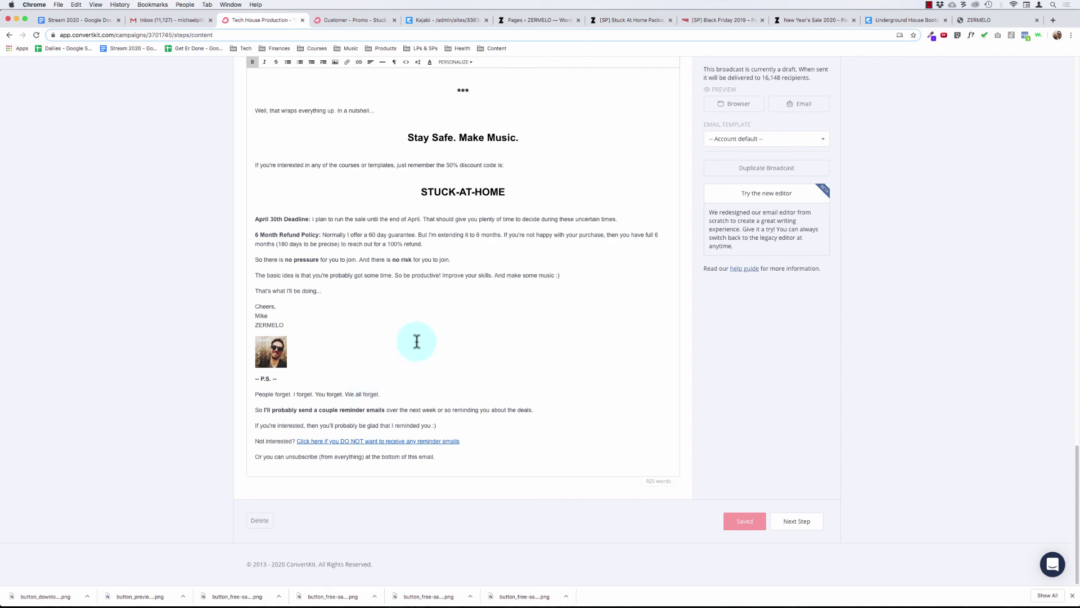
scroll(416, 340, up, 10)
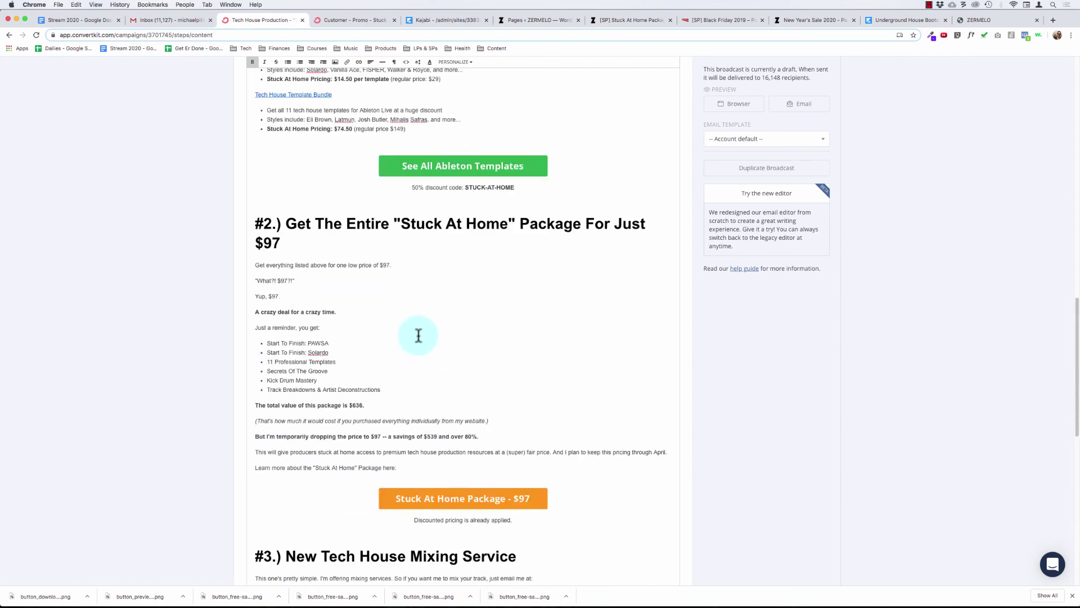